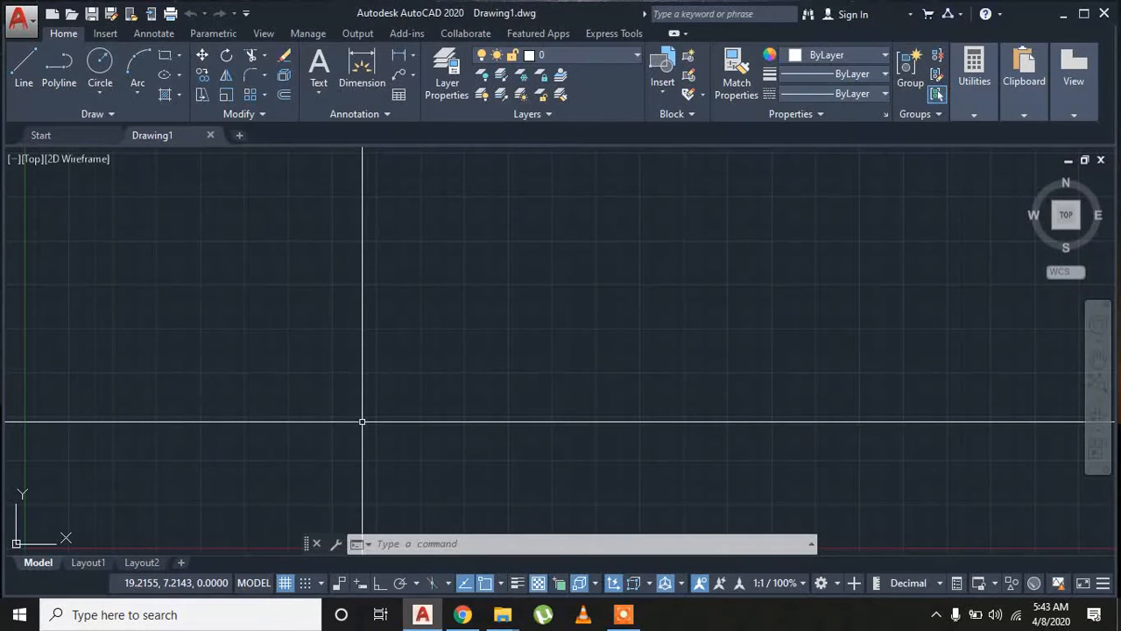
Set the drawing's length units to Architectural with a precision of 0'-0".
text(u)
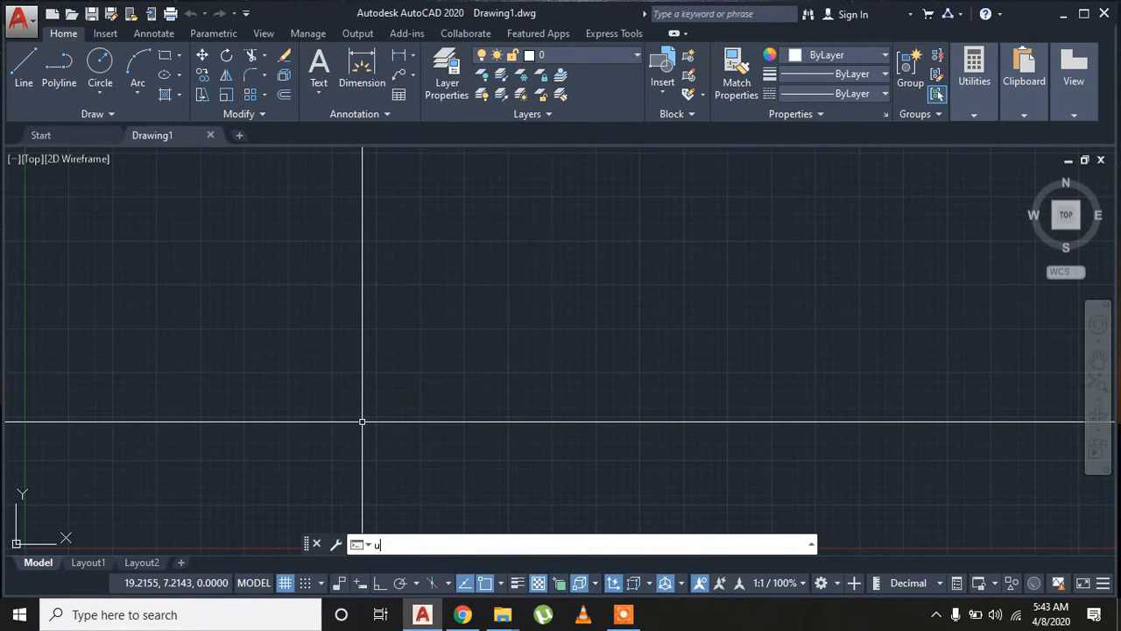
text(n)
key(space)
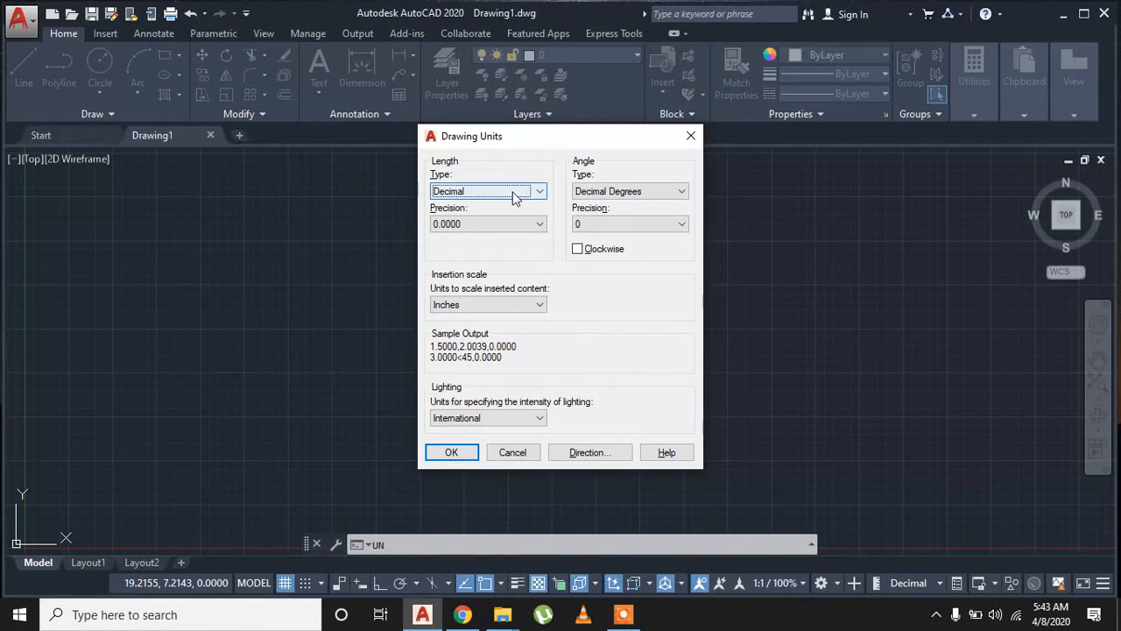
click(517, 191)
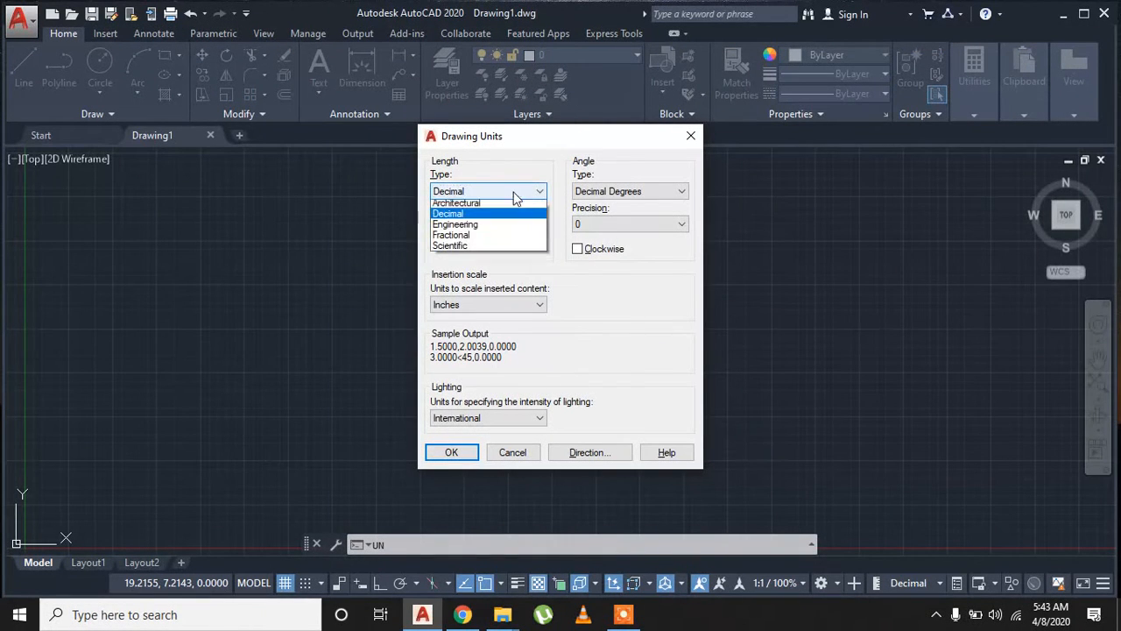
click(463, 207)
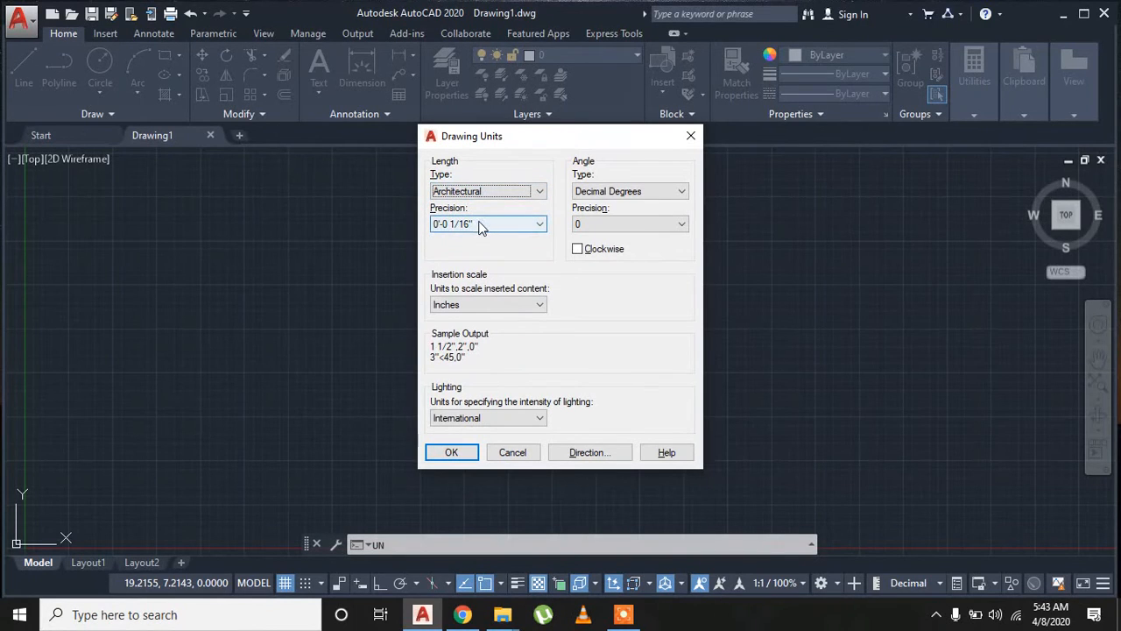
click(481, 226)
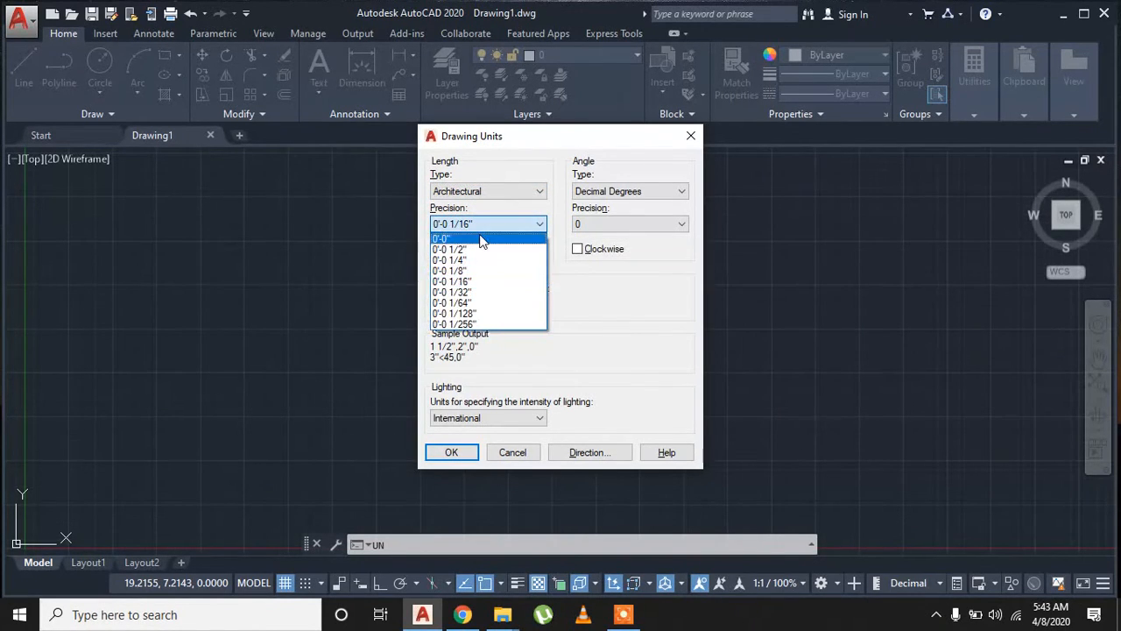
click(481, 236)
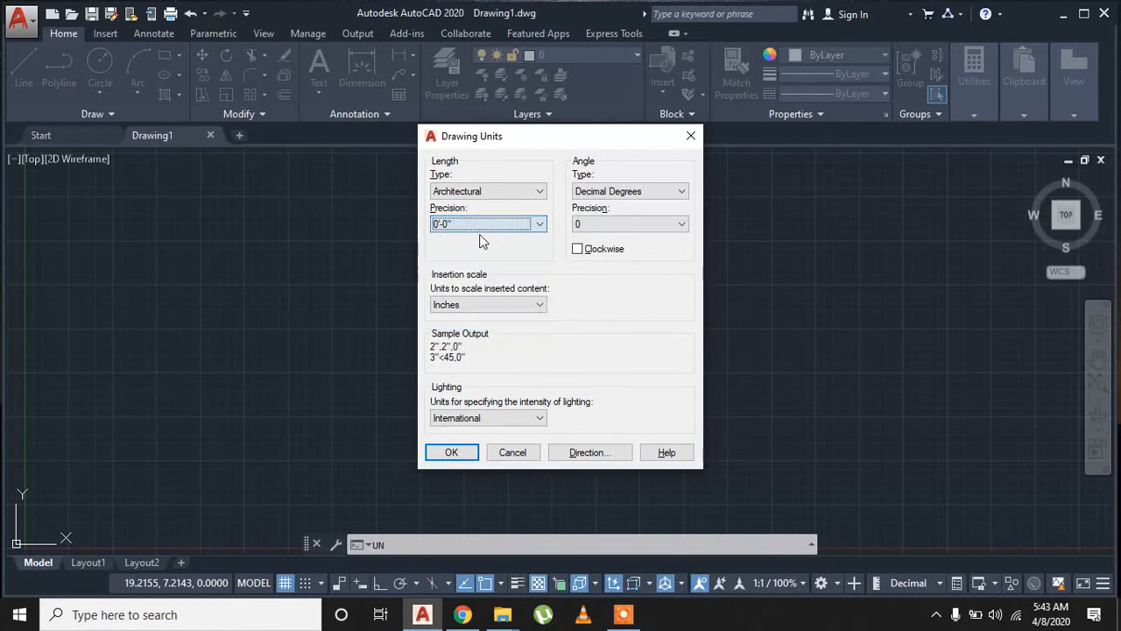
click(452, 453)
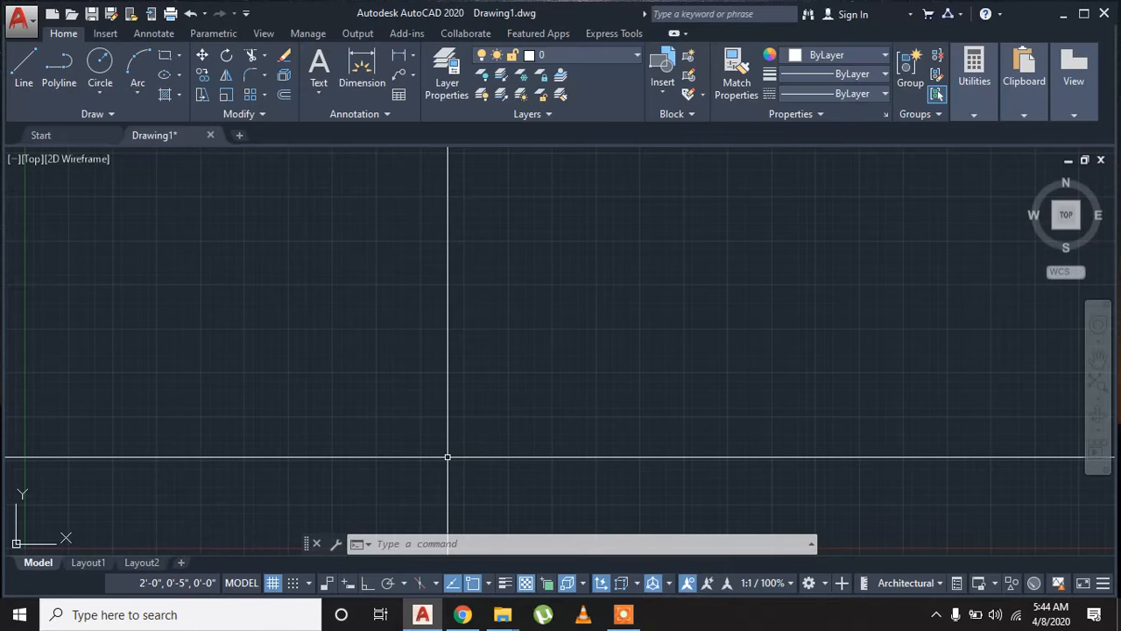
Set the UCS icon to the Noorigin option with the UCSICON command.
text(uc)
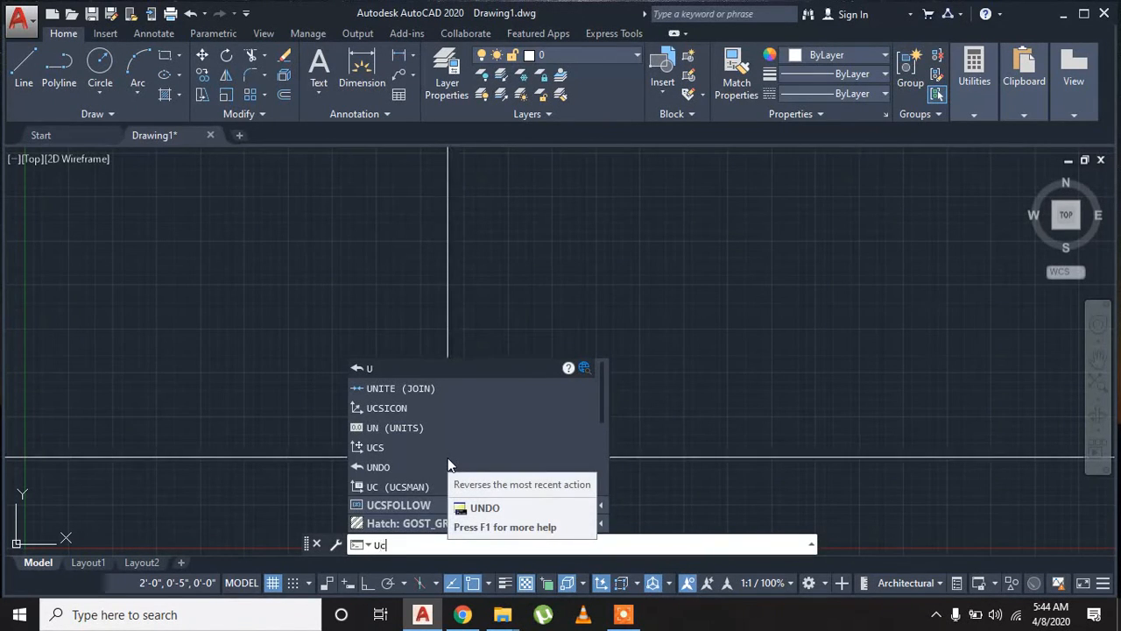
text(s)
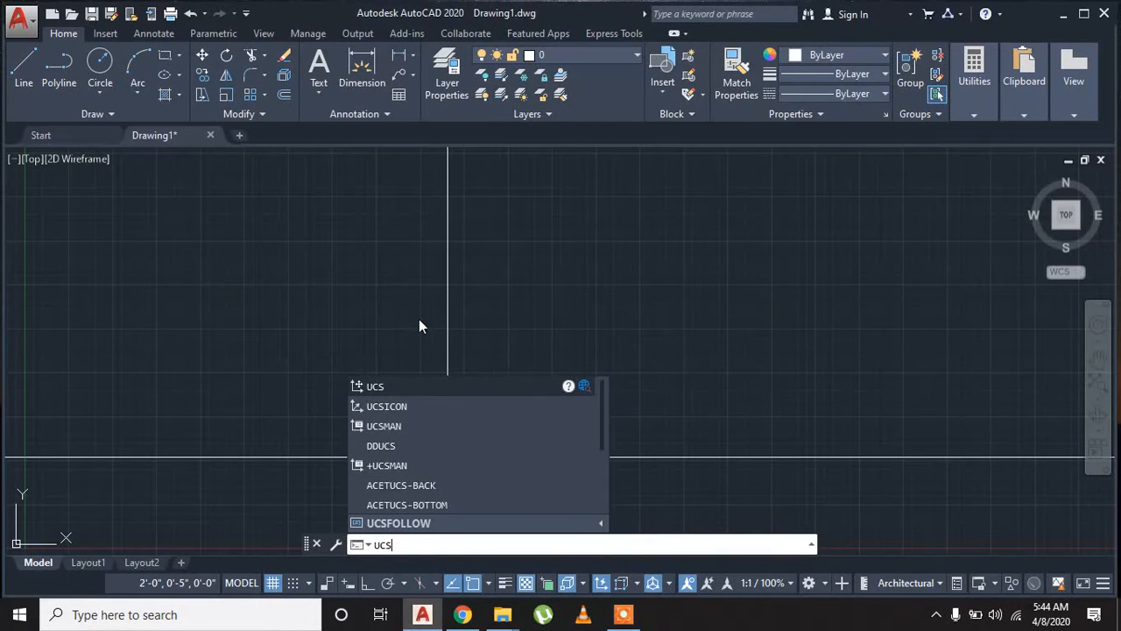
click(387, 407)
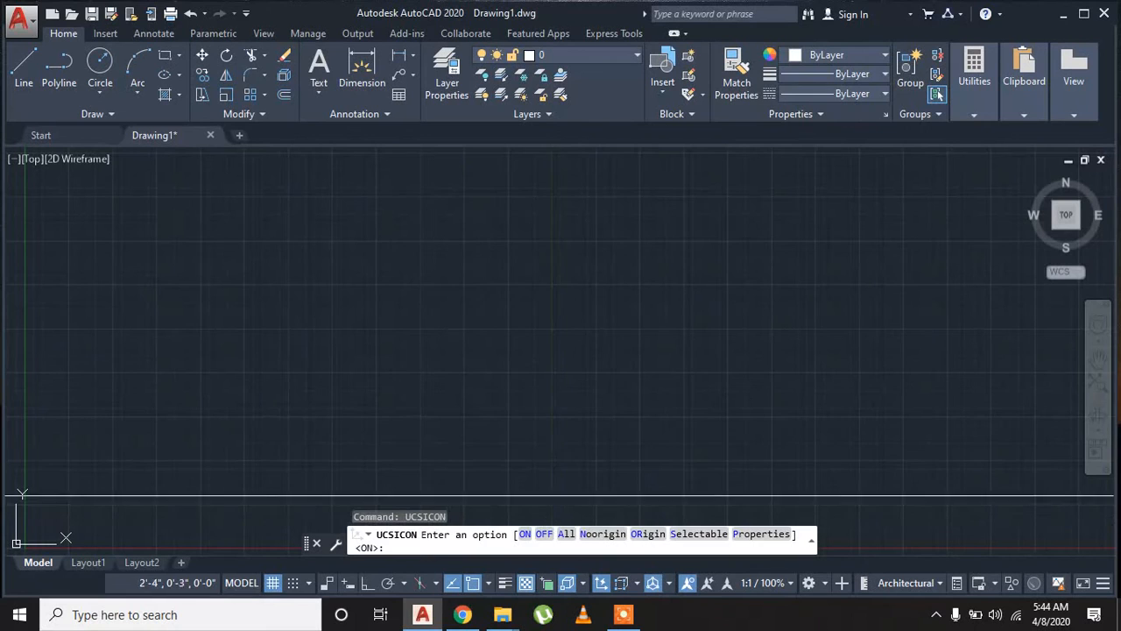
click(603, 533)
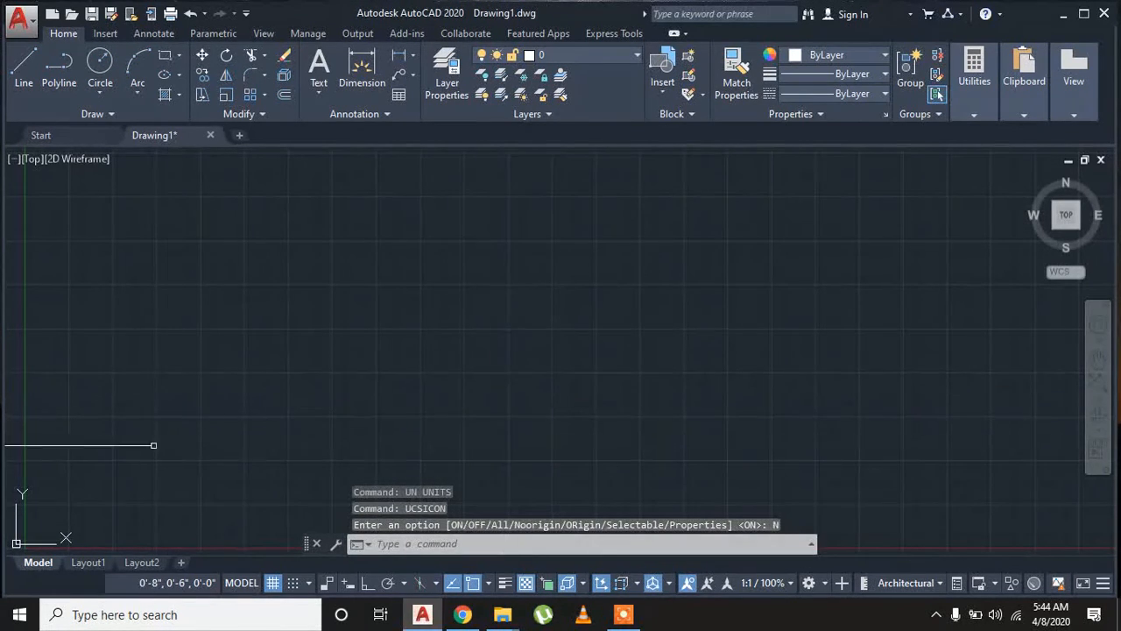
scroll(376, 338, down, 5)
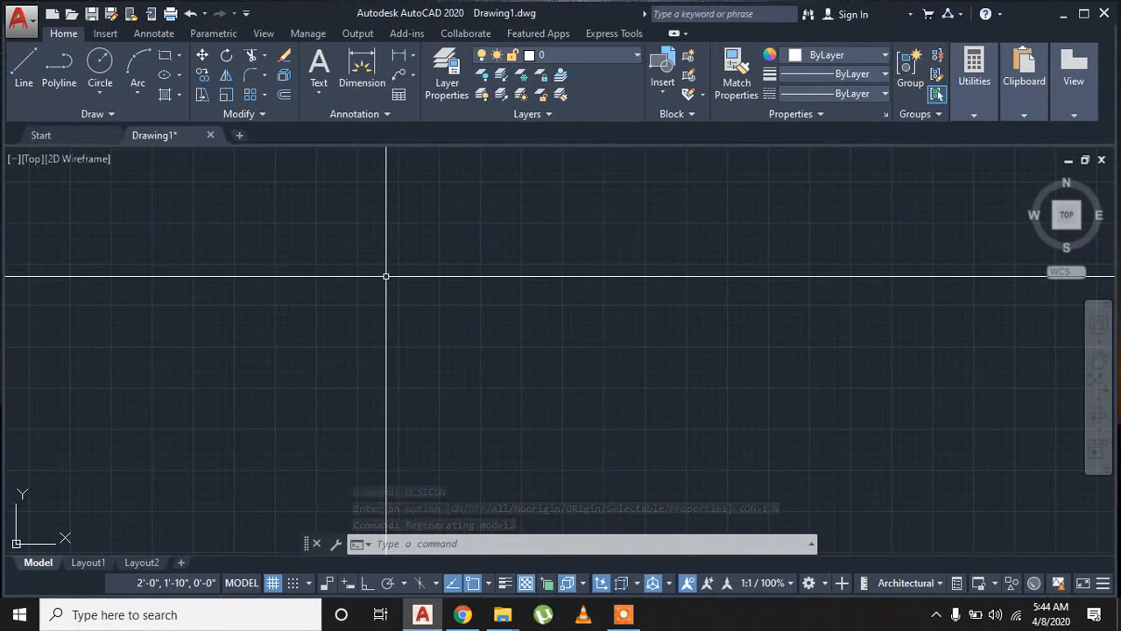
middle_drag(385, 276, 285, 368)
scroll(343, 338, down, 2)
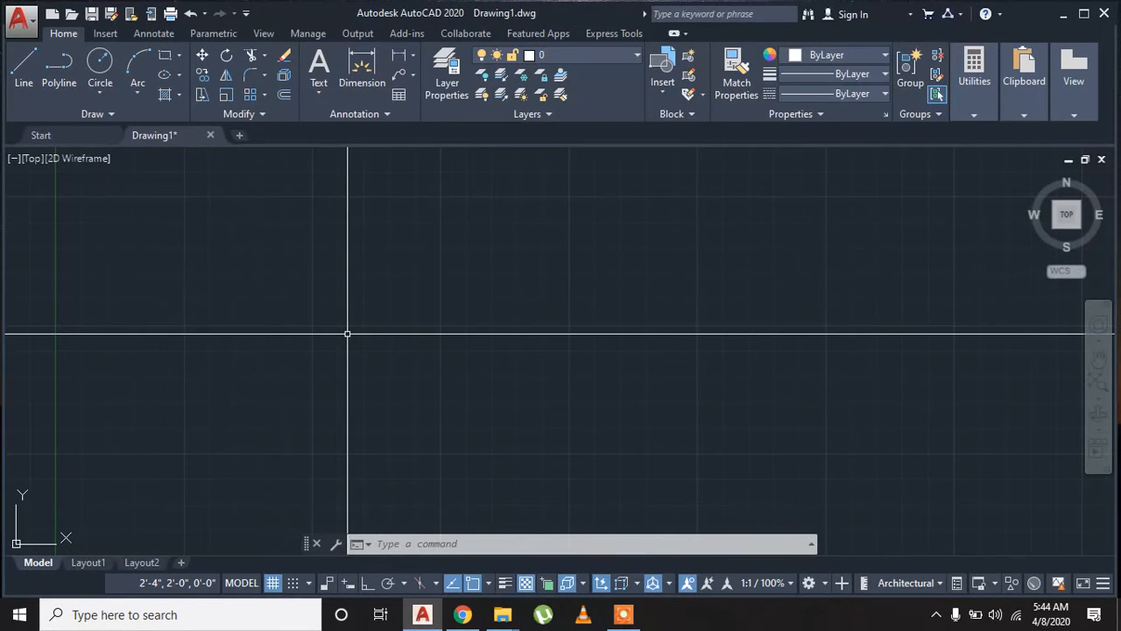
Modify the Standard dimension style so the dimension lines' color, linetype and lineweight are all ByLayer.
text(d)
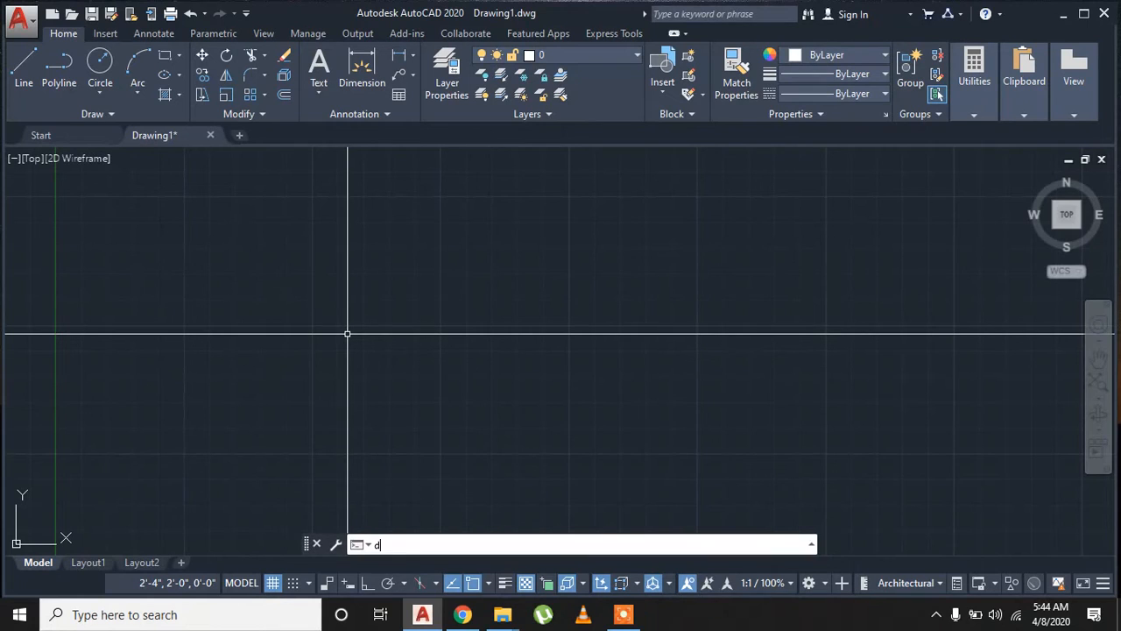
key(Return)
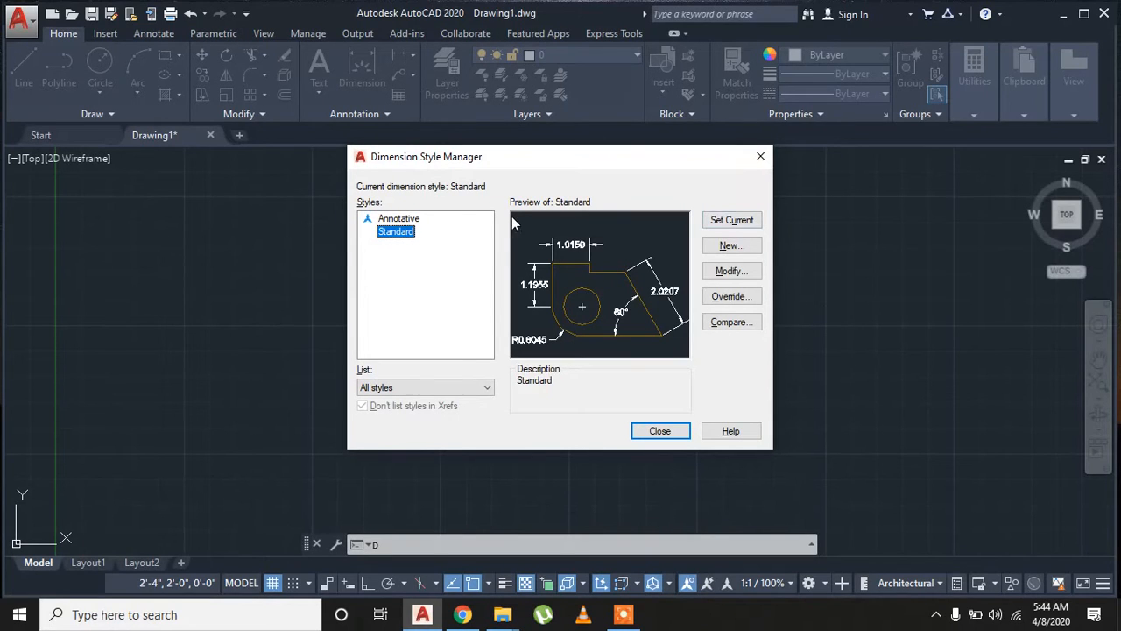
drag(673, 164, 569, 185)
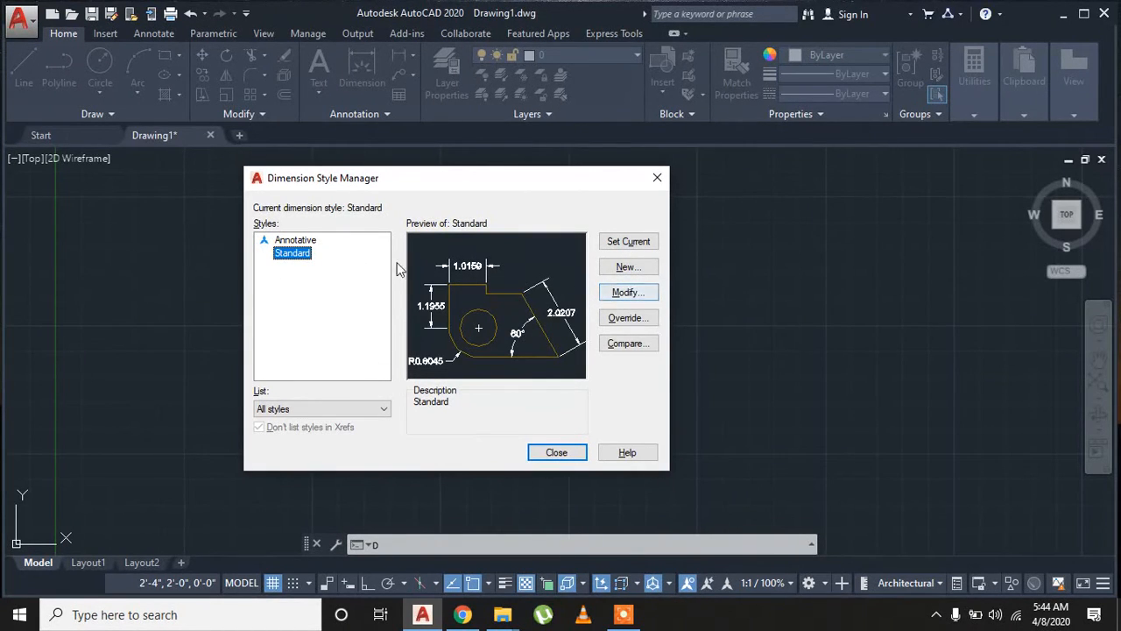
click(614, 295)
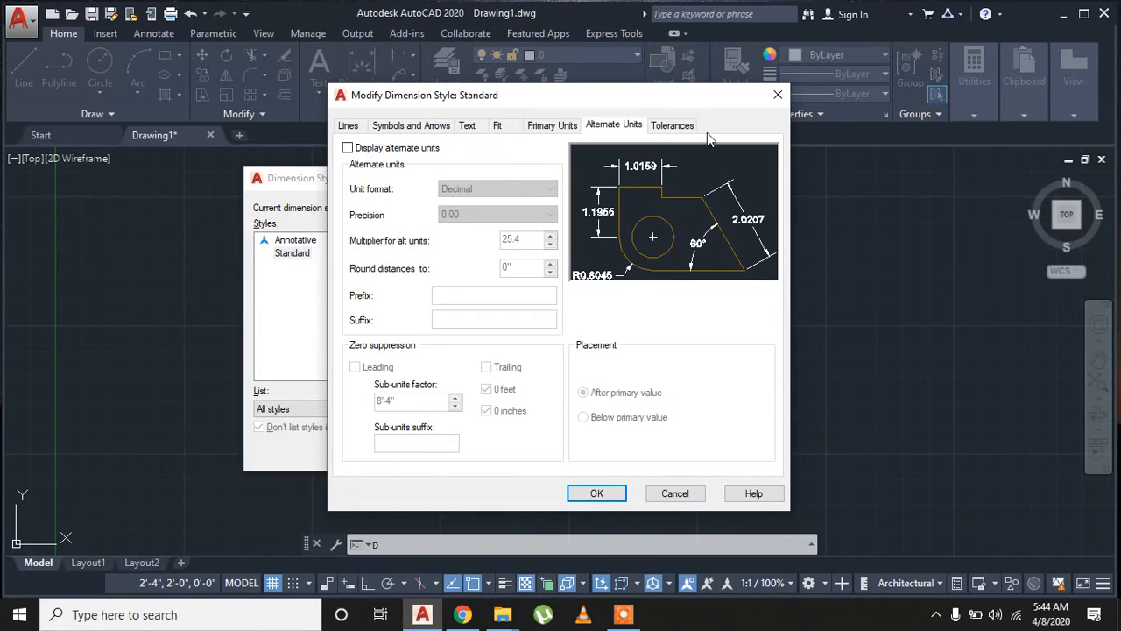
click(351, 126)
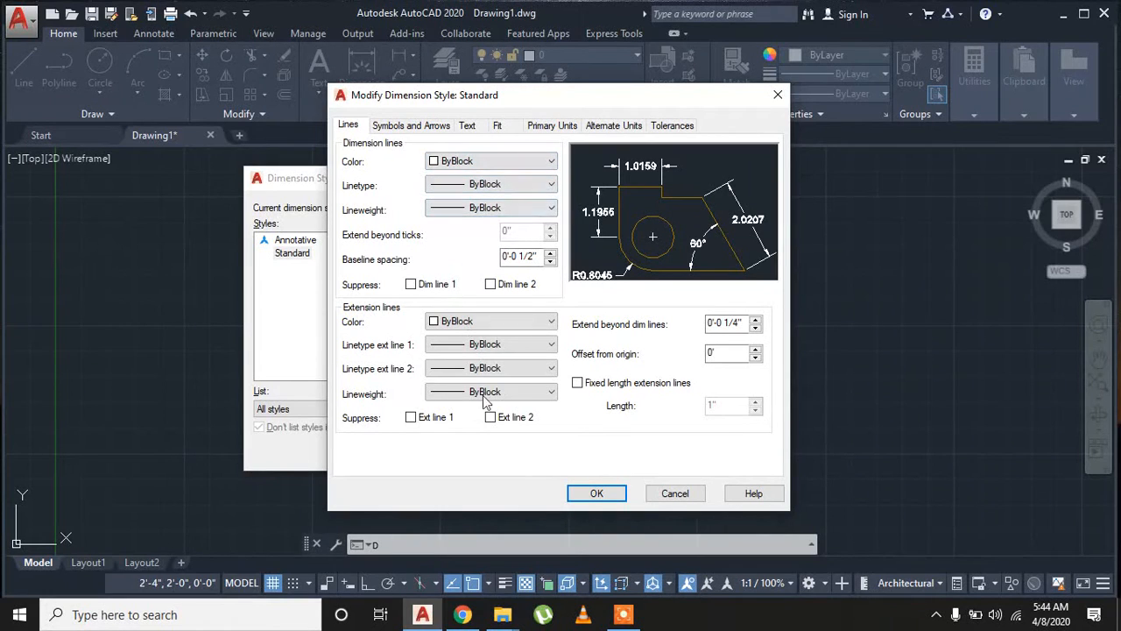
click(467, 162)
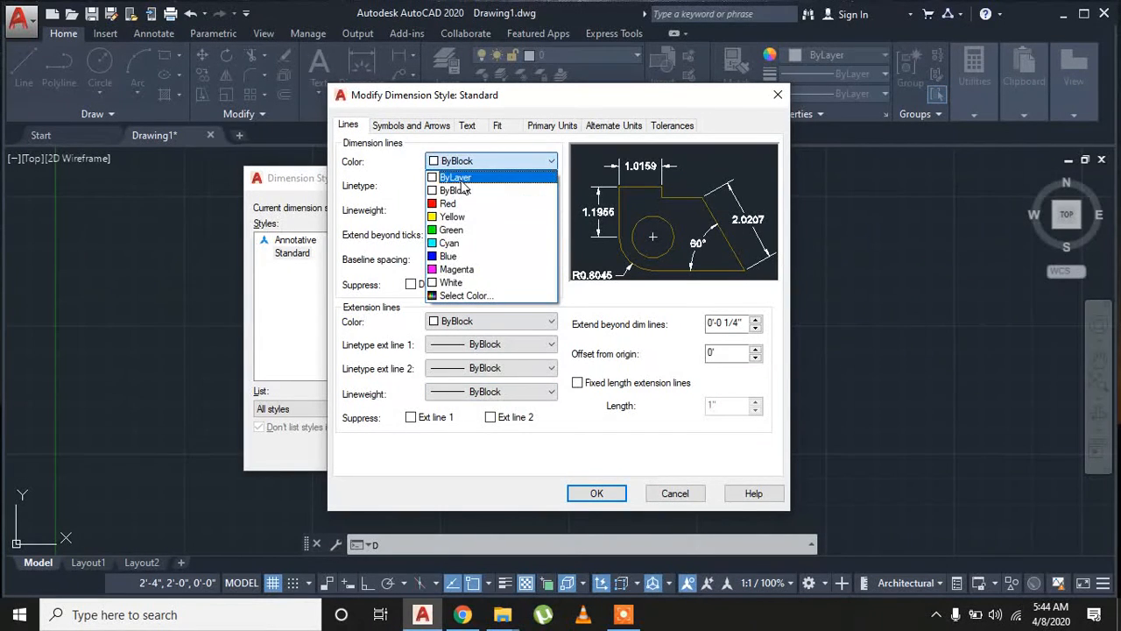
click(464, 173)
click(514, 187)
click(504, 197)
click(505, 211)
scroll(505, 219, up, 3)
click(499, 221)
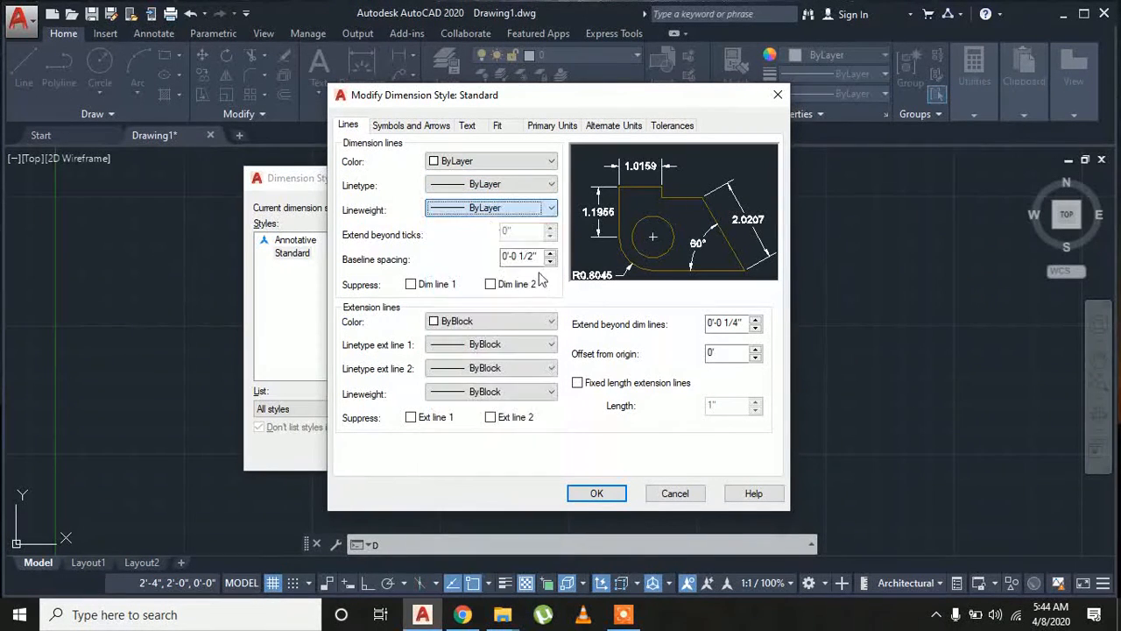
Set the extension lines' color, both extension linetypes and the lineweight to ByLayer.
click(497, 323)
click(477, 338)
click(500, 344)
click(497, 357)
click(503, 374)
click(495, 383)
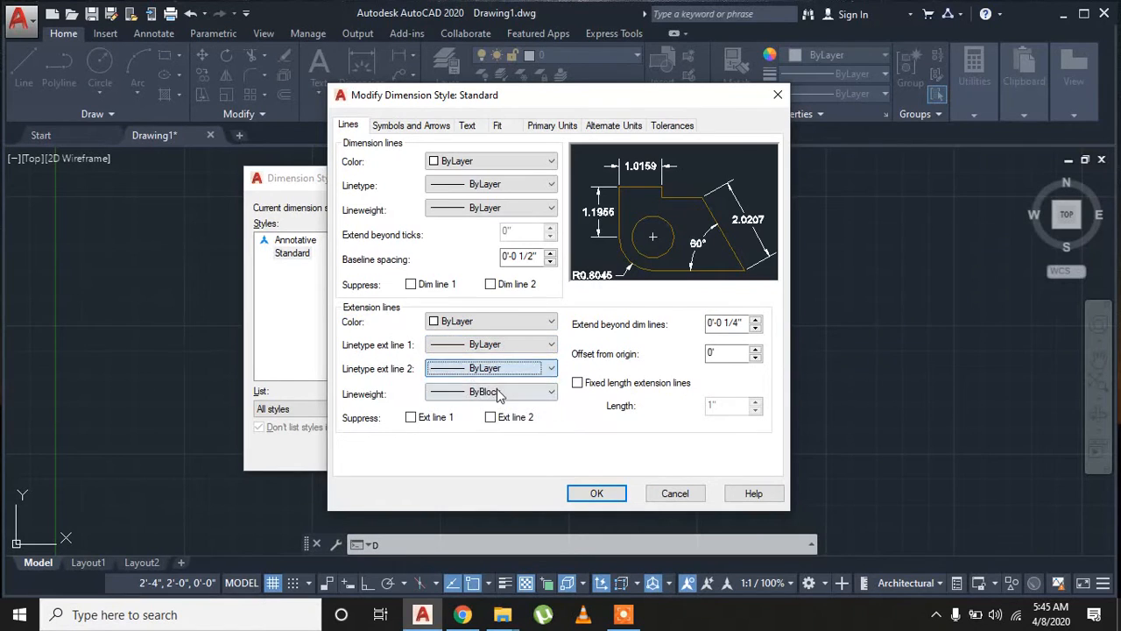
click(497, 392)
click(486, 34)
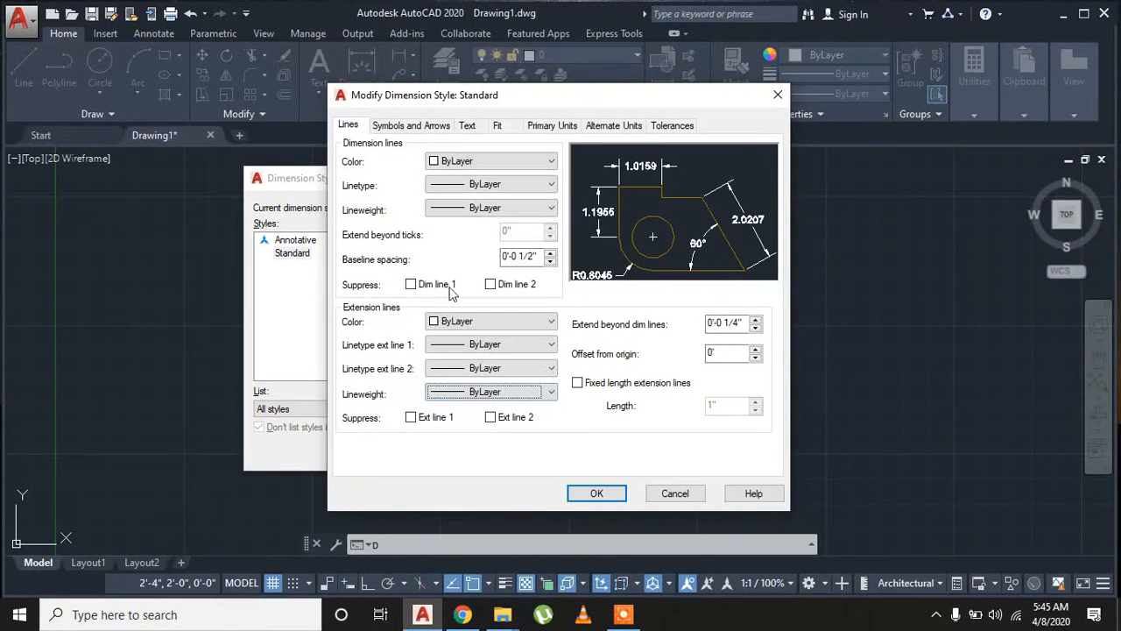
Set the first, second and leader arrowheads to Architectural tick with an arrow size of 3.
click(413, 131)
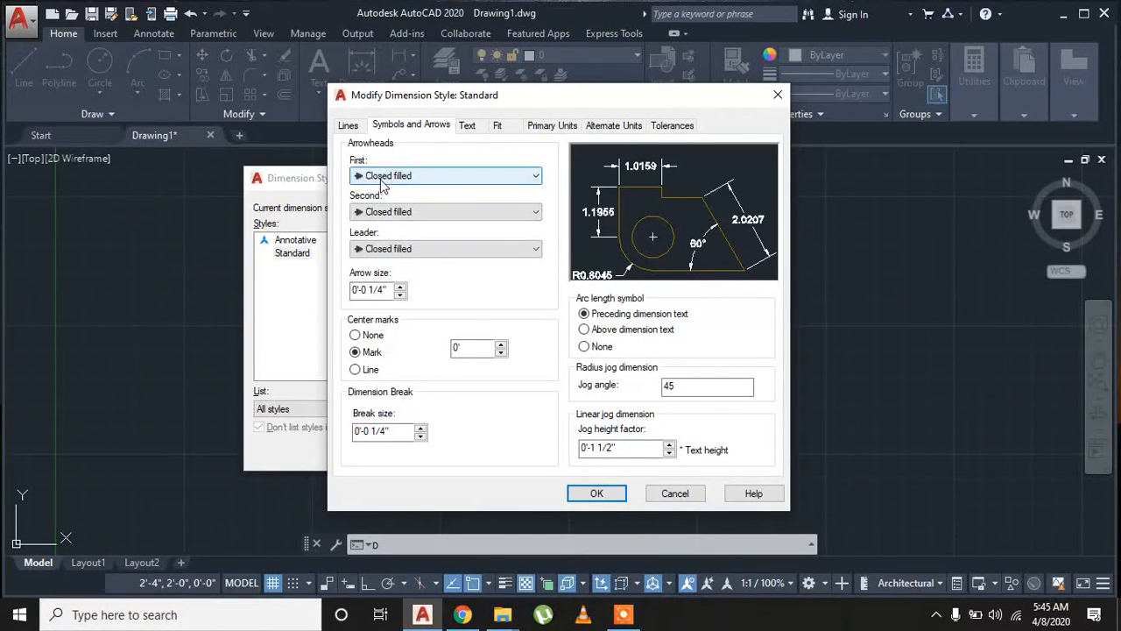
click(400, 178)
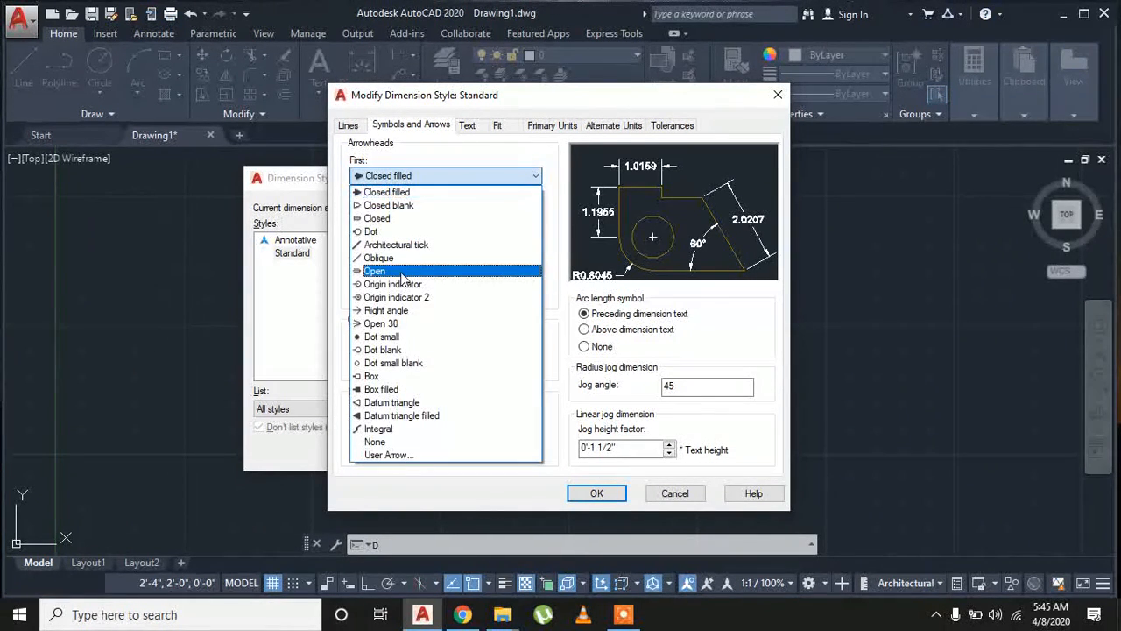
click(404, 247)
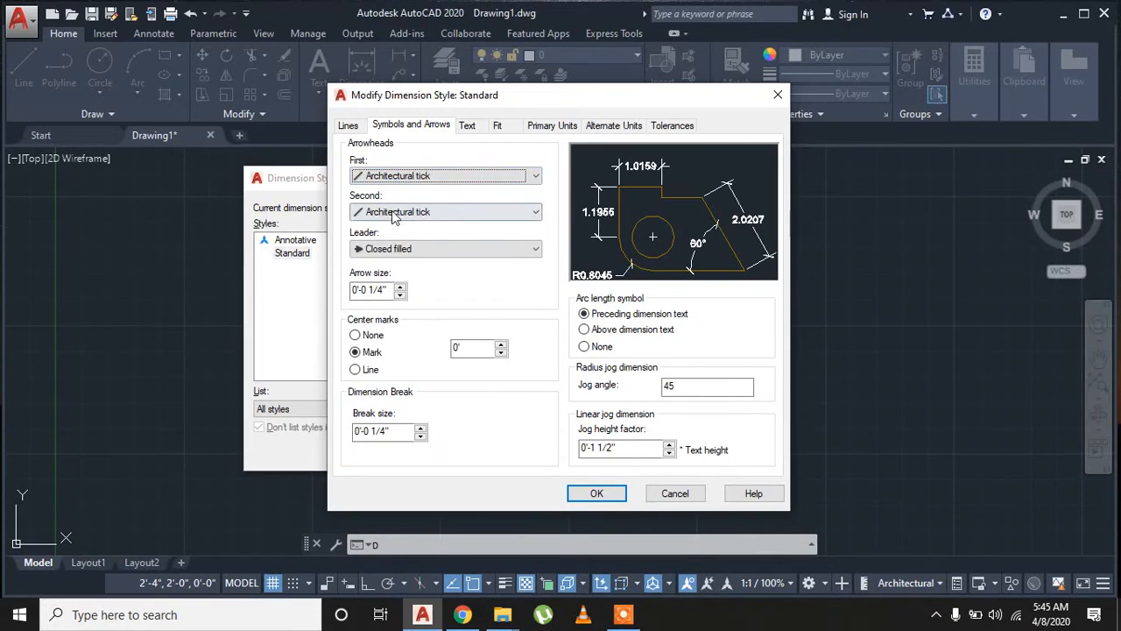
click(385, 249)
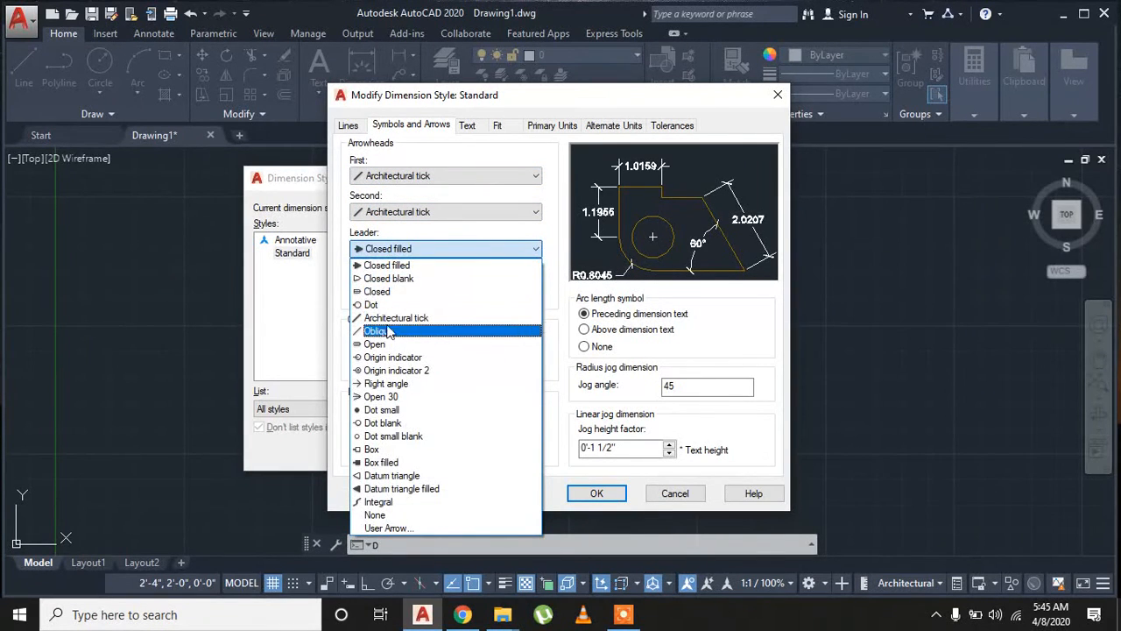
click(394, 317)
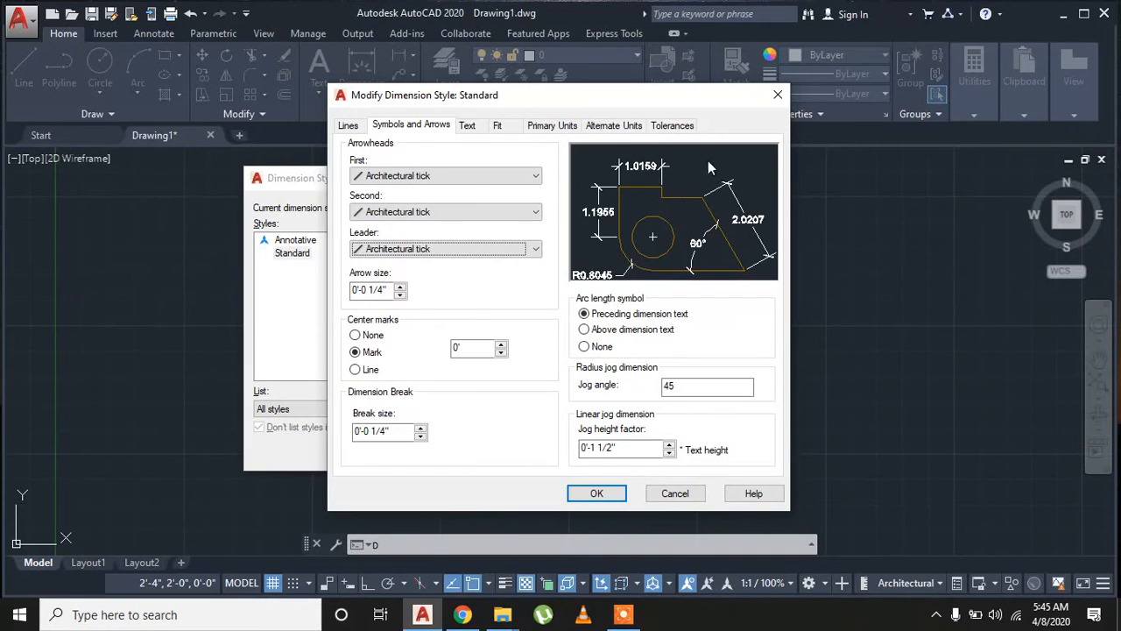
drag(385, 290, 343, 300)
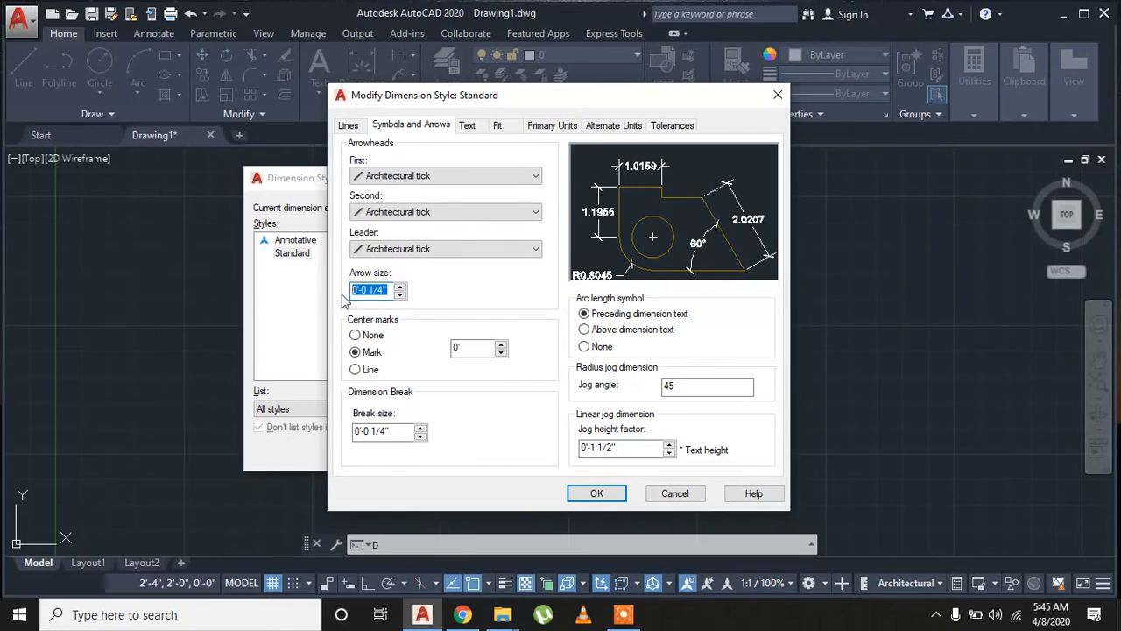
text(3)
Set the dimension text to the Standard text style, ByLayer color and a height of 7".
click(469, 127)
click(486, 167)
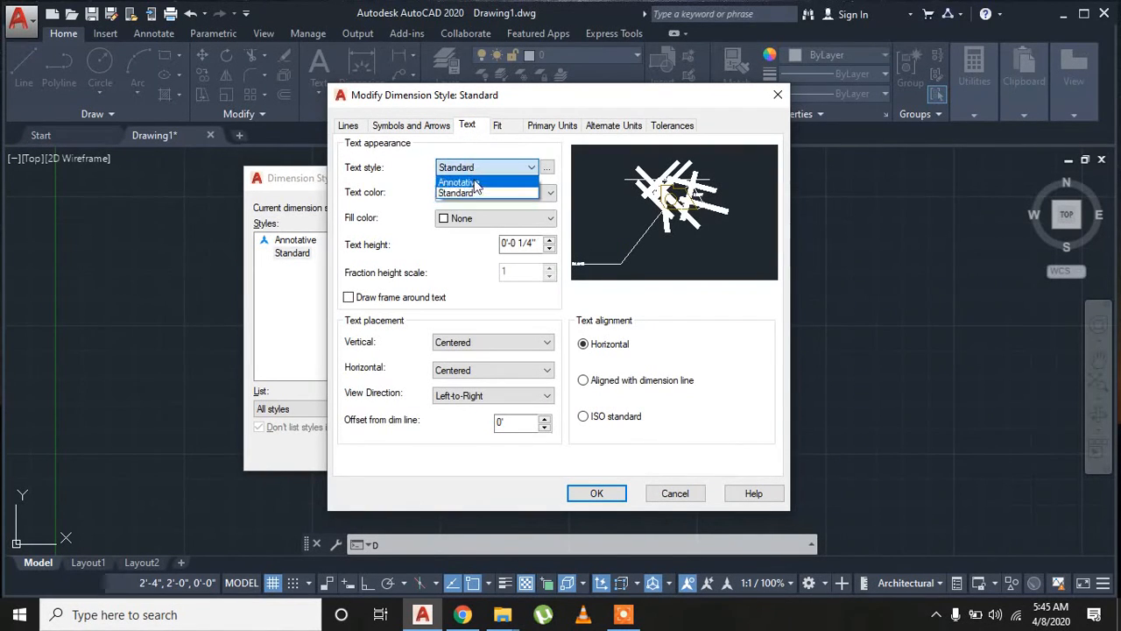
click(464, 194)
click(473, 193)
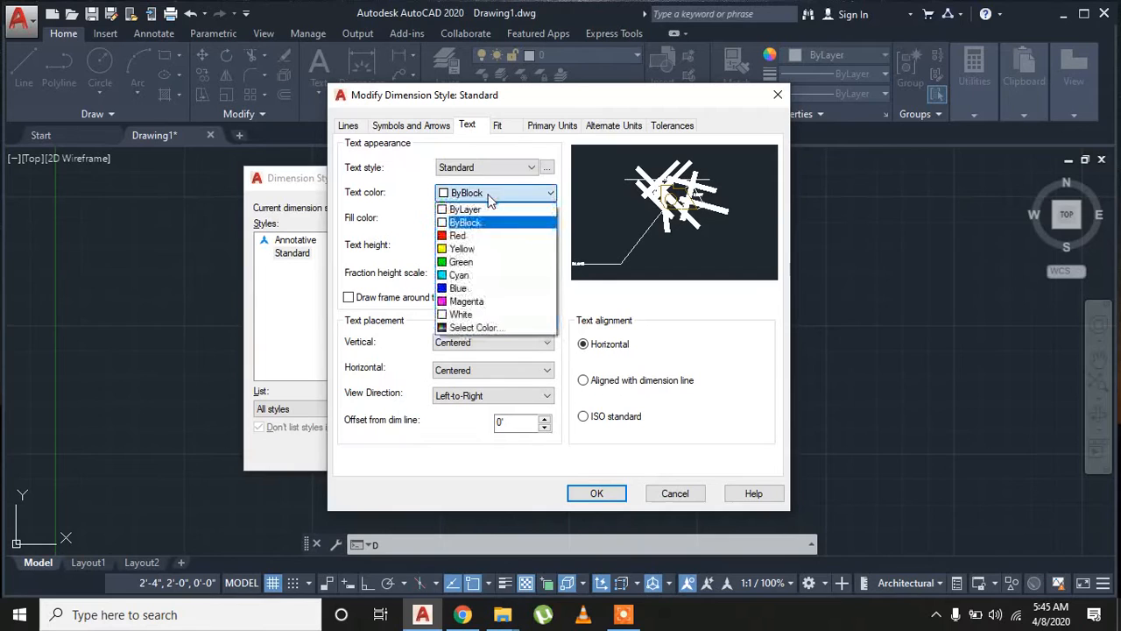
click(470, 204)
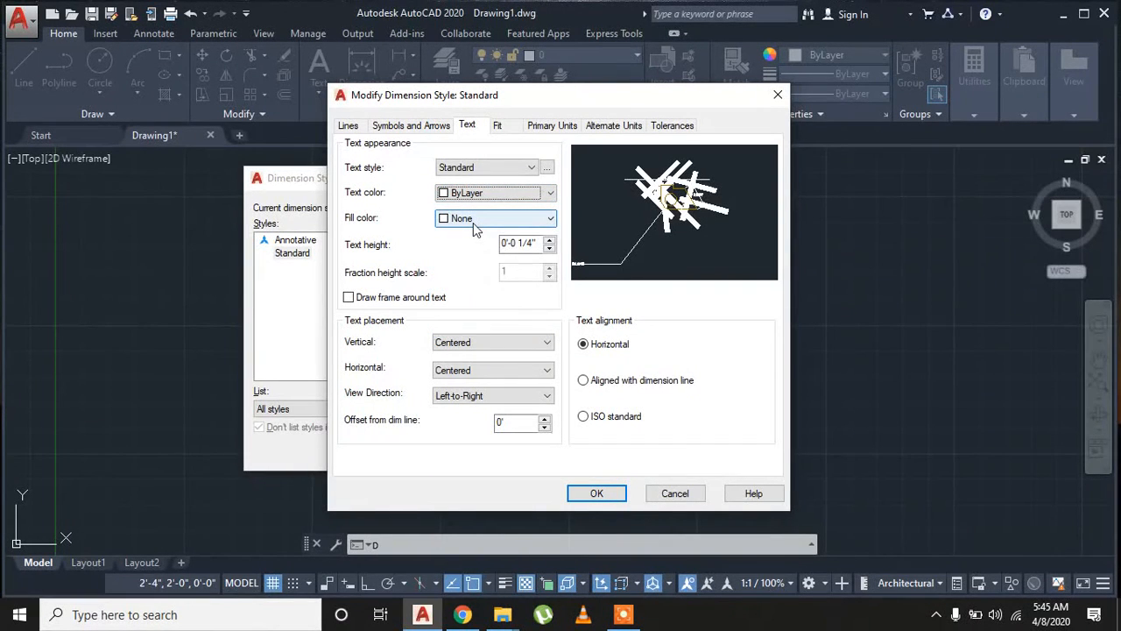
drag(533, 246, 466, 238)
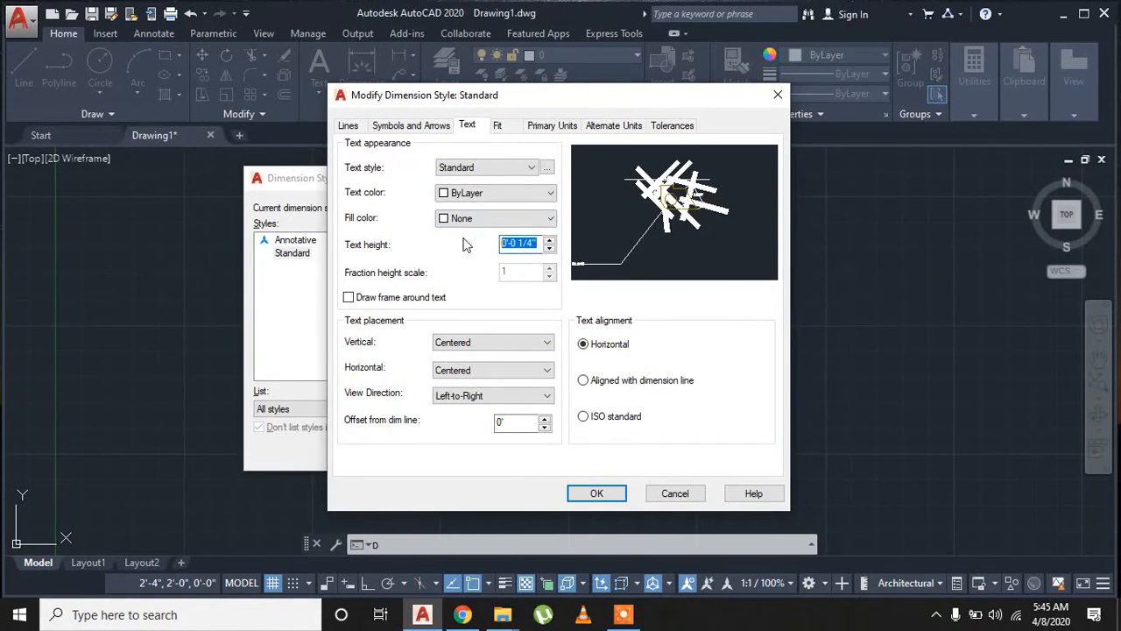
text(7)
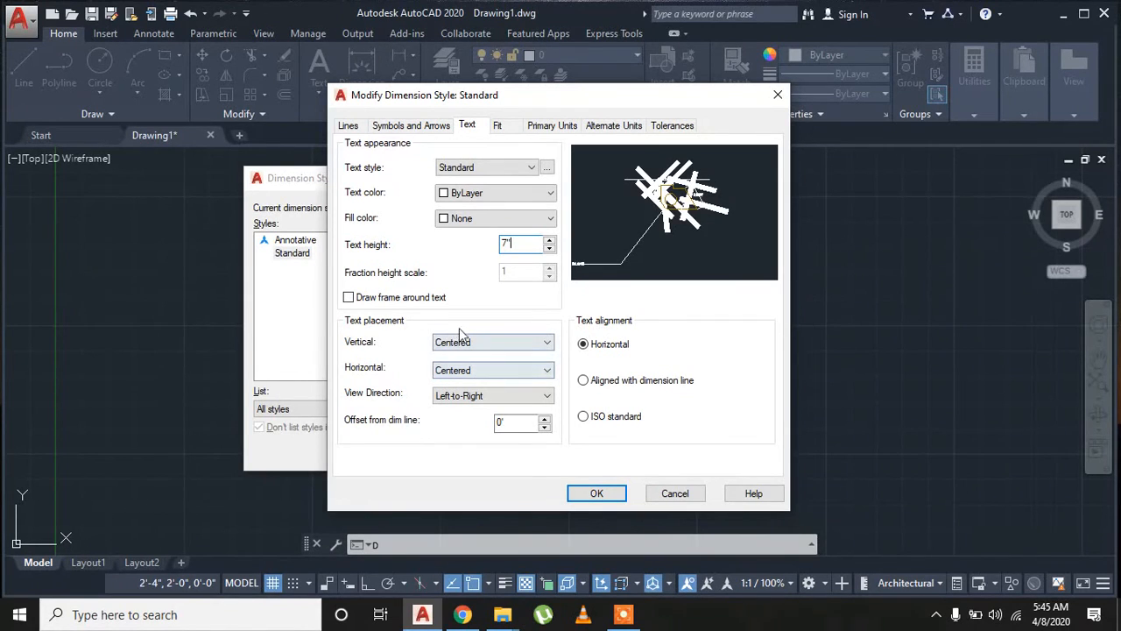
Set the dimension style's primary linear units to Architectural with a precision of 0'-0".
click(507, 130)
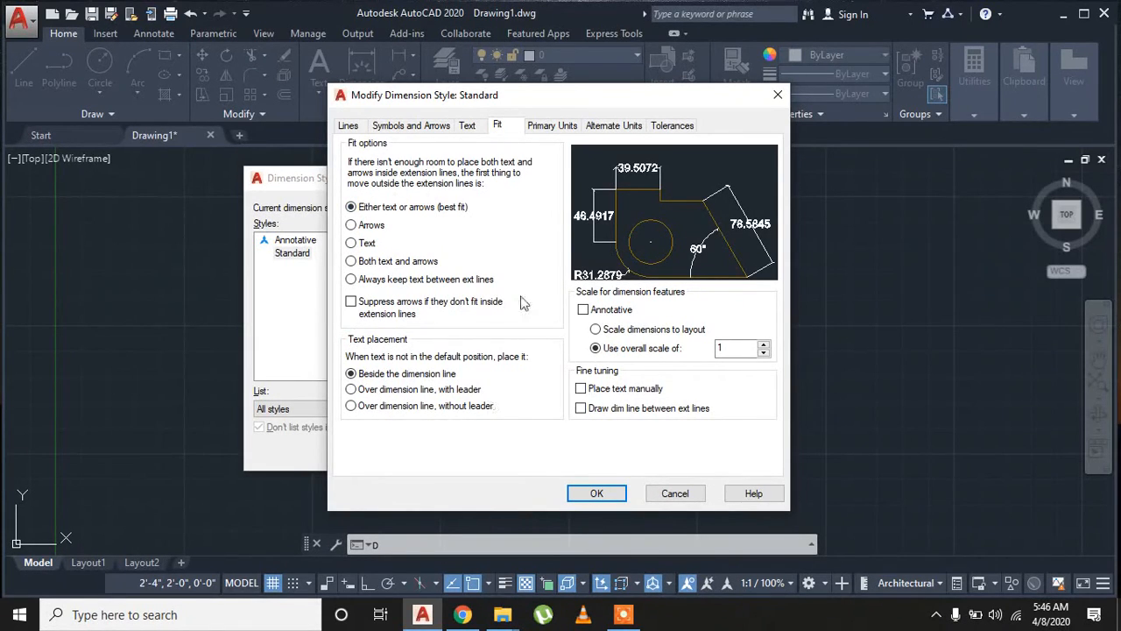
click(552, 127)
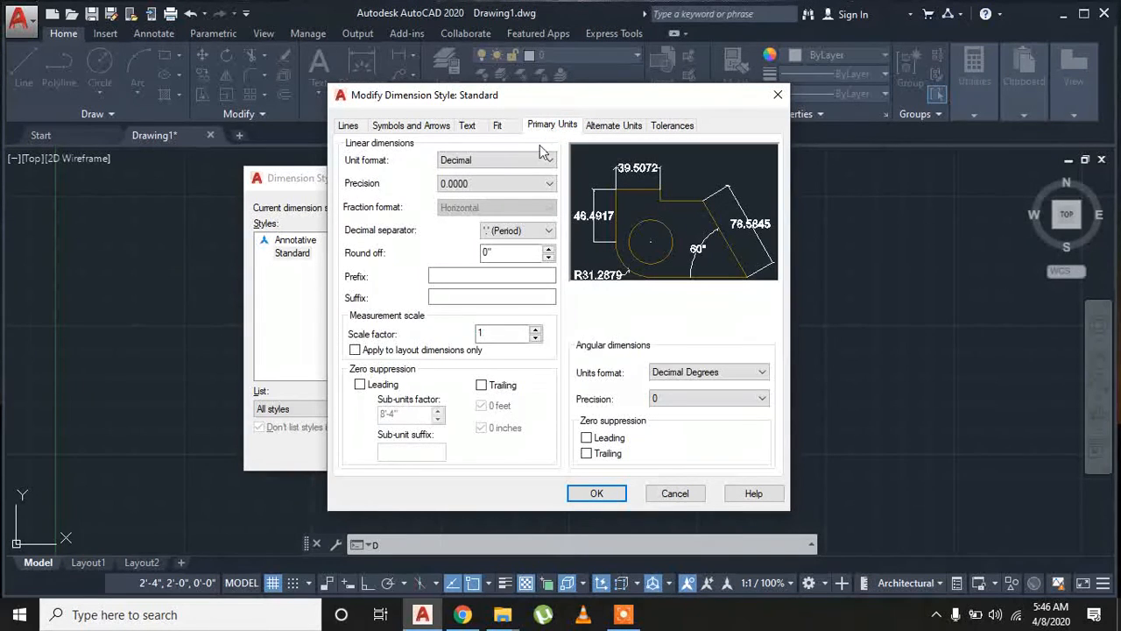
click(533, 160)
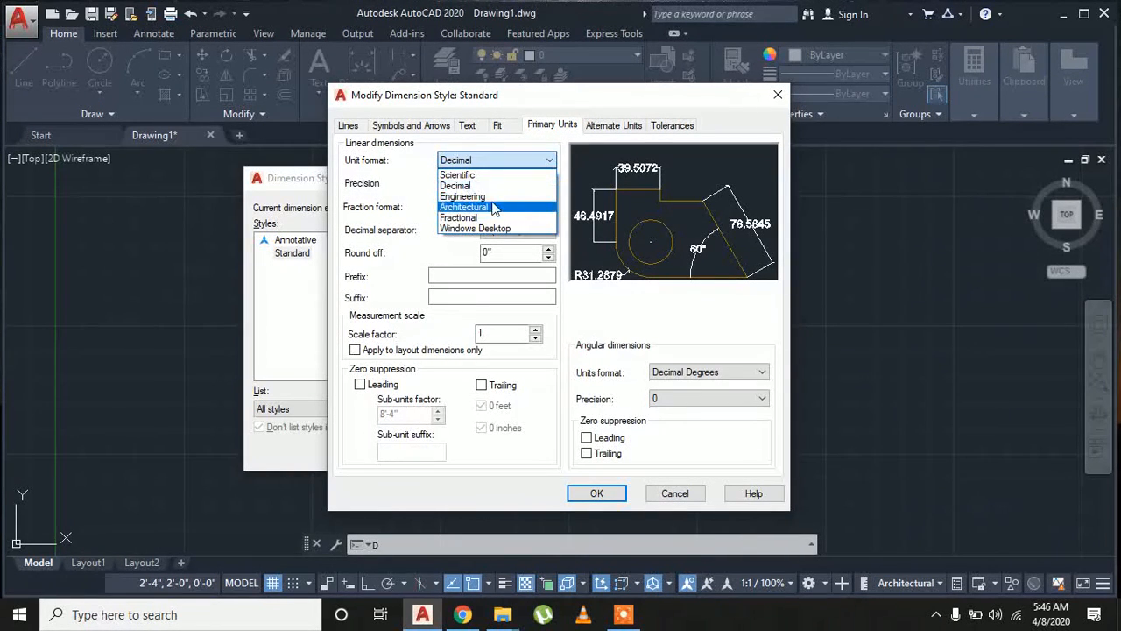
click(475, 210)
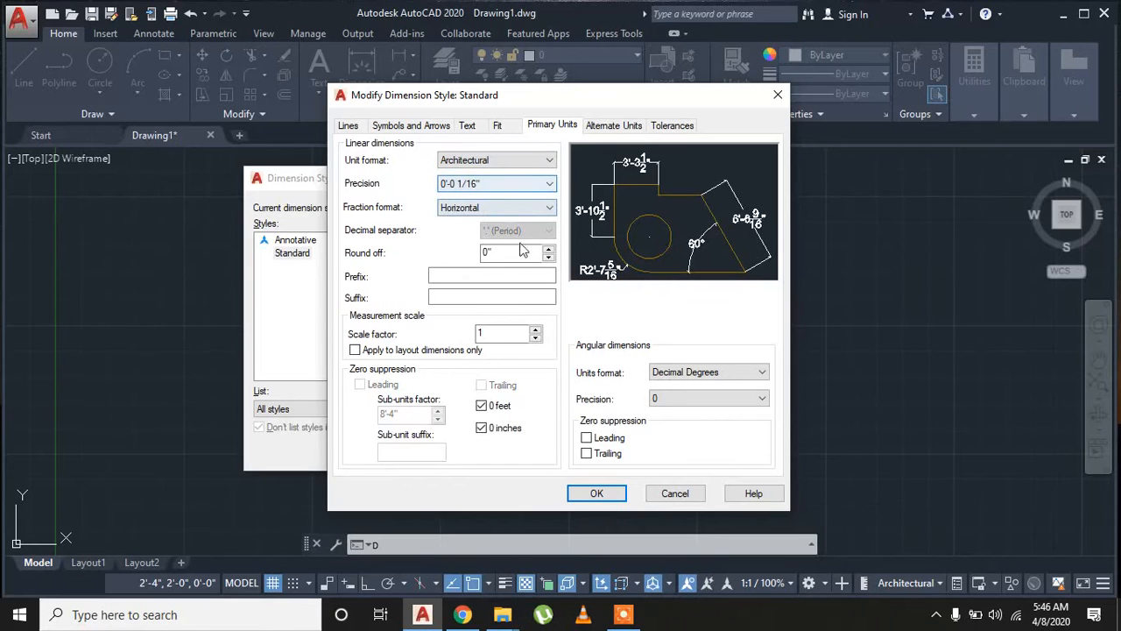
click(473, 183)
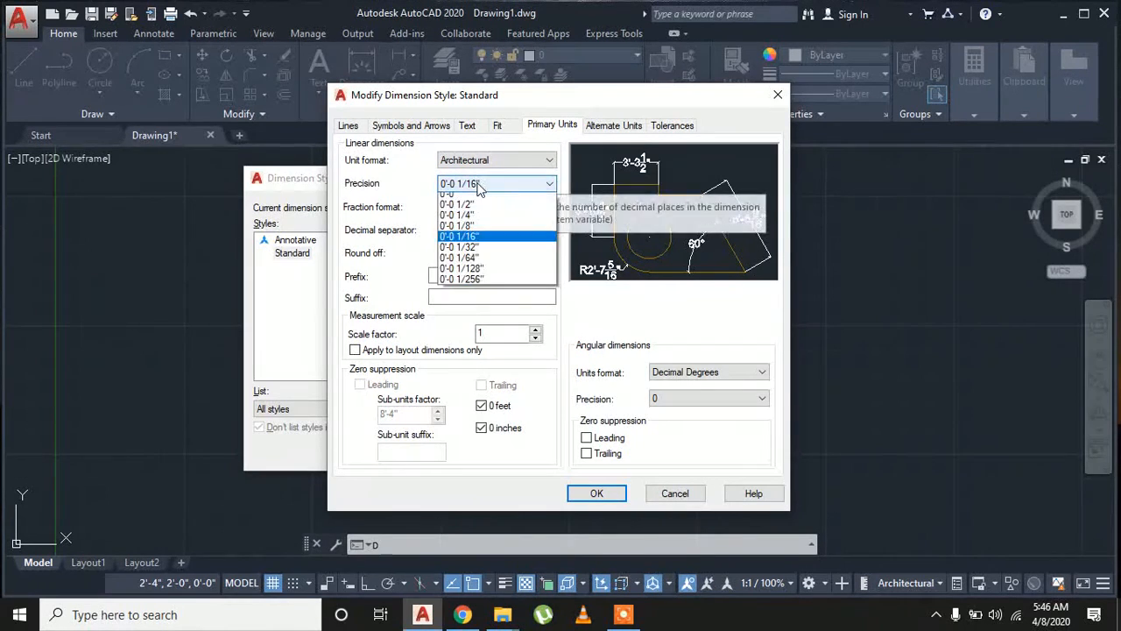
click(476, 201)
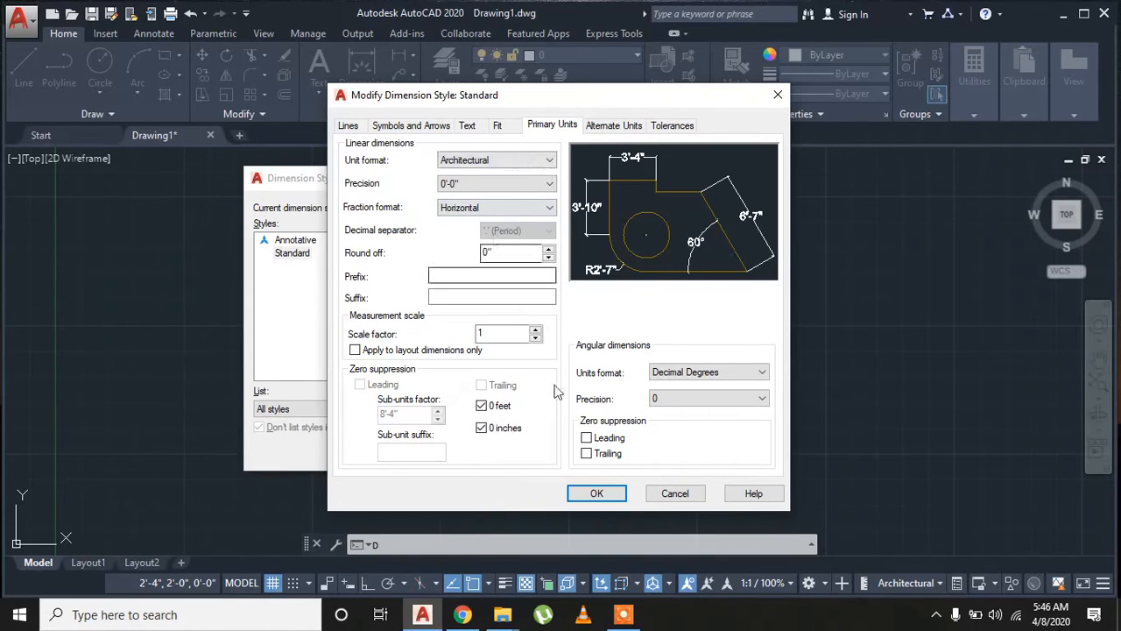
Try displaying alternate units in the Standard dimension style and turn them back off.
click(613, 128)
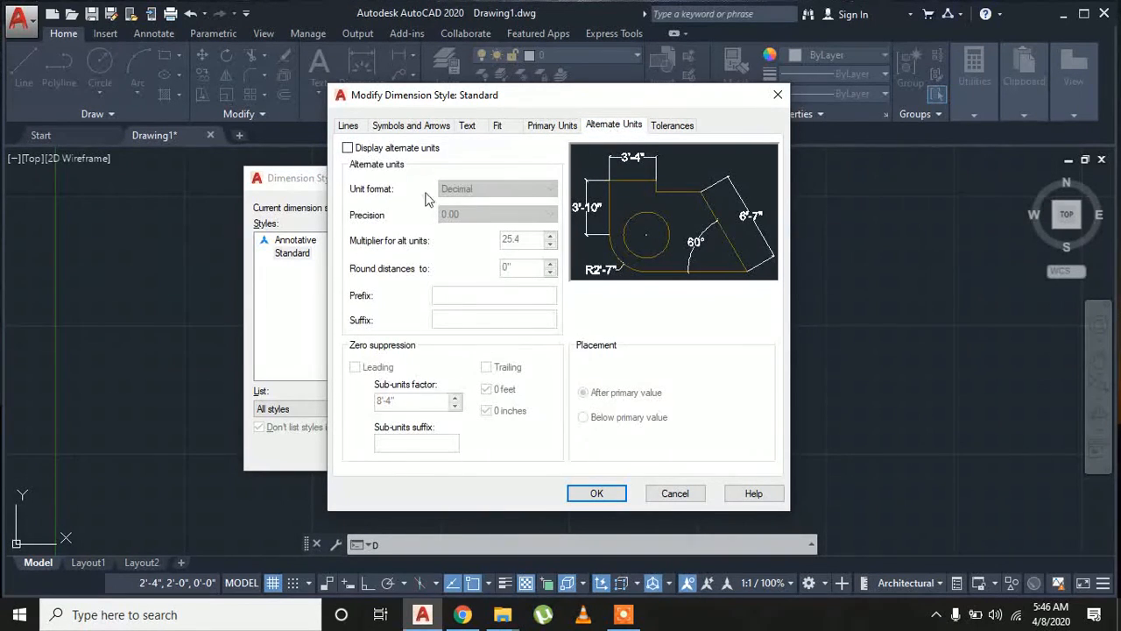
click(383, 153)
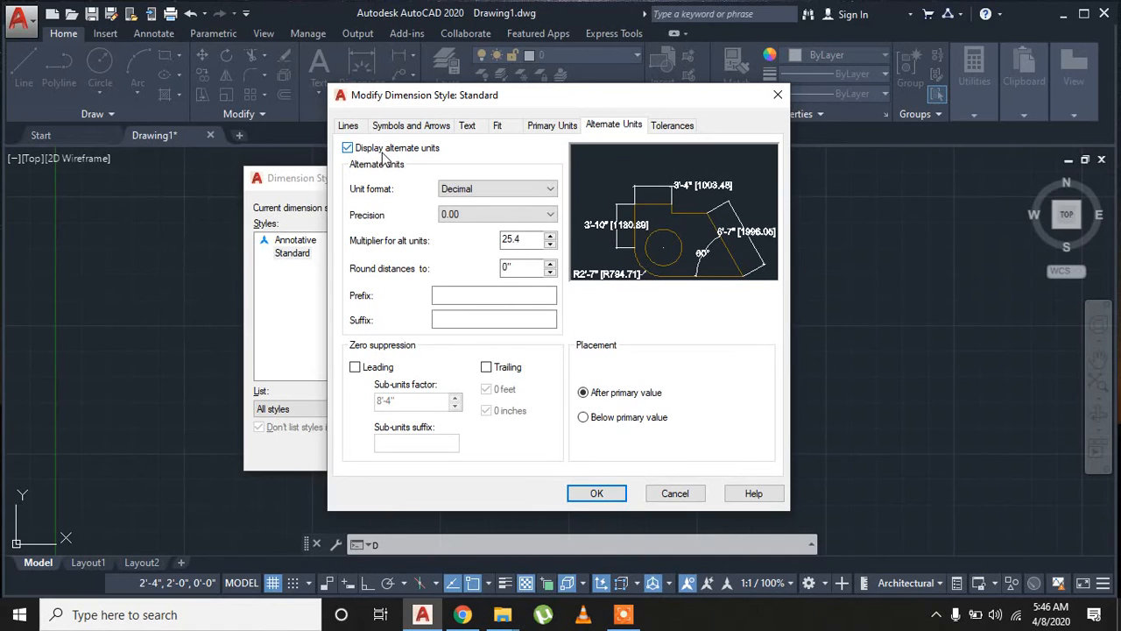
click(382, 151)
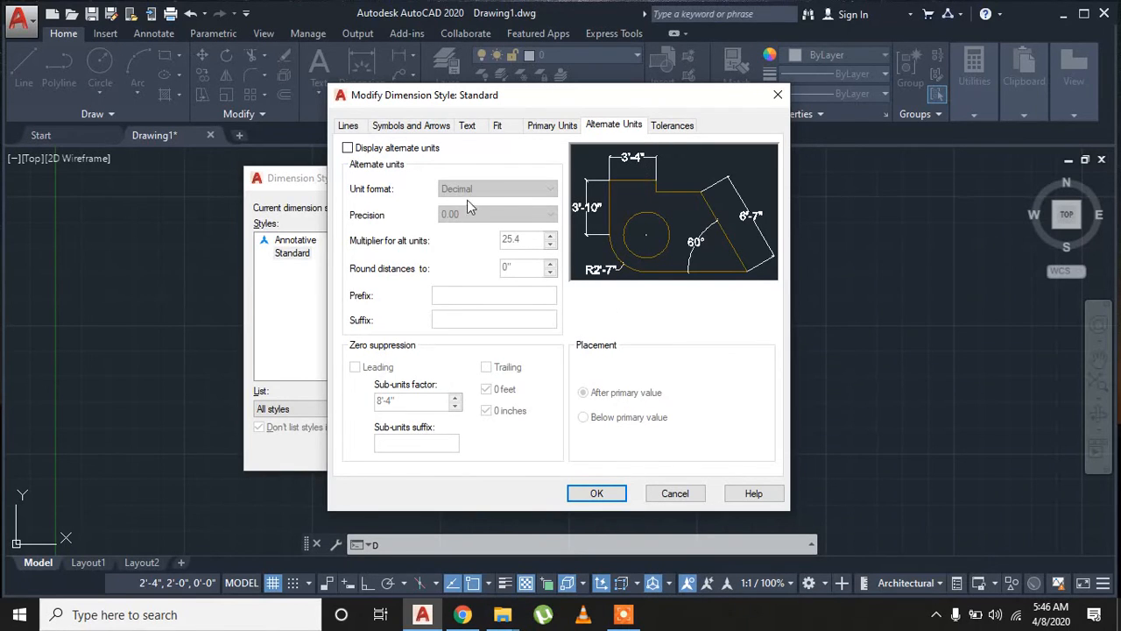
Review the tolerance settings, accept the Standard dimension style changes and close the Dimension Style Manager.
click(670, 126)
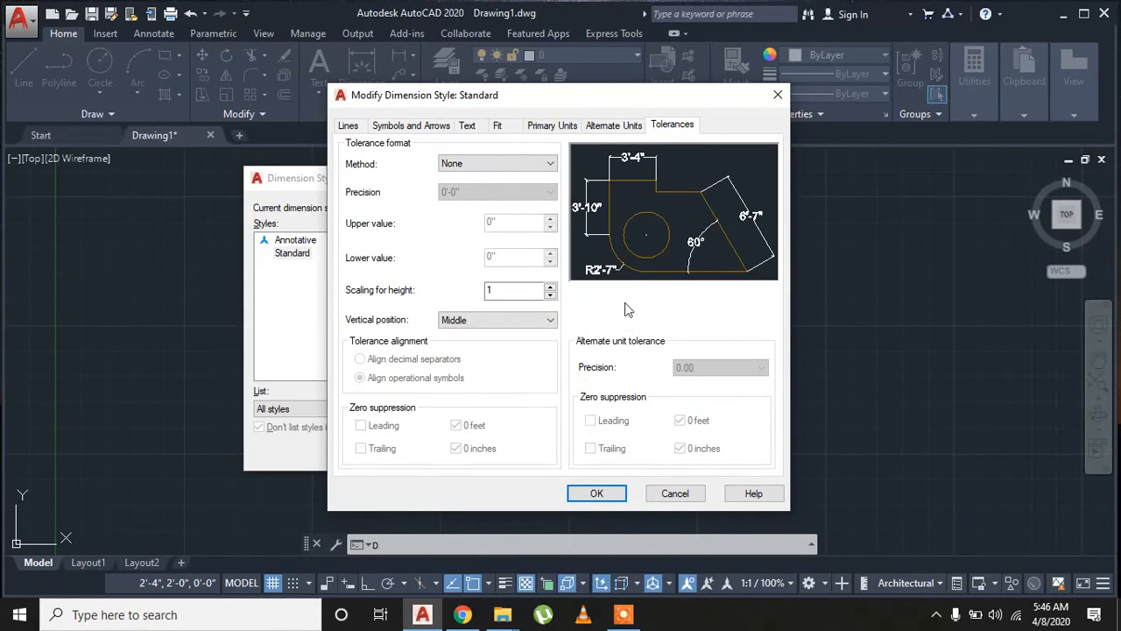
click(605, 491)
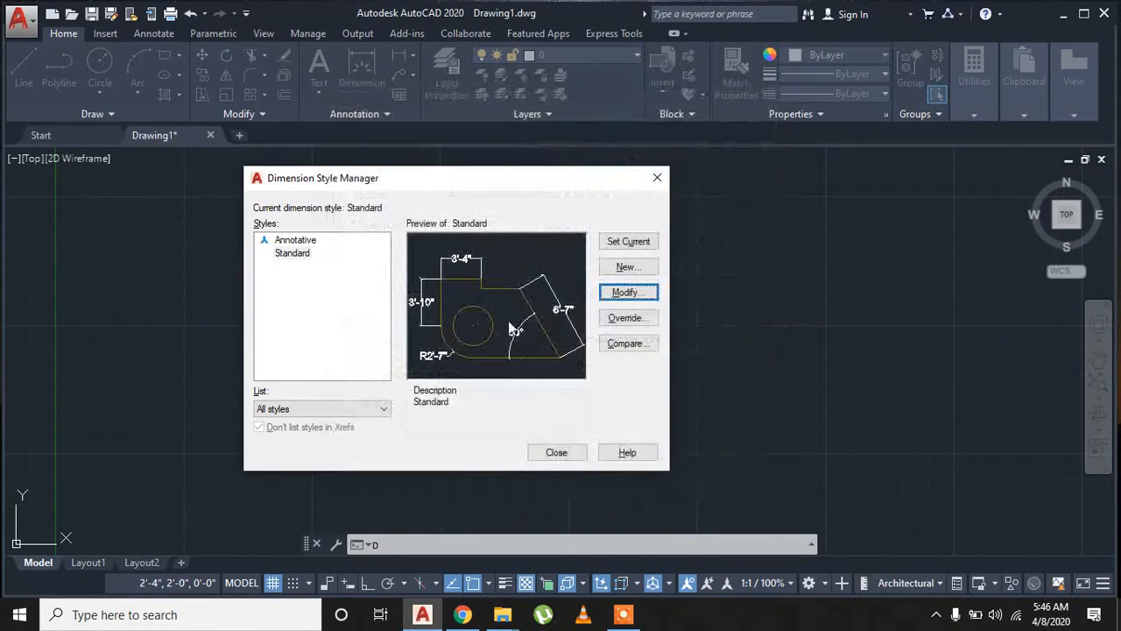
click(574, 460)
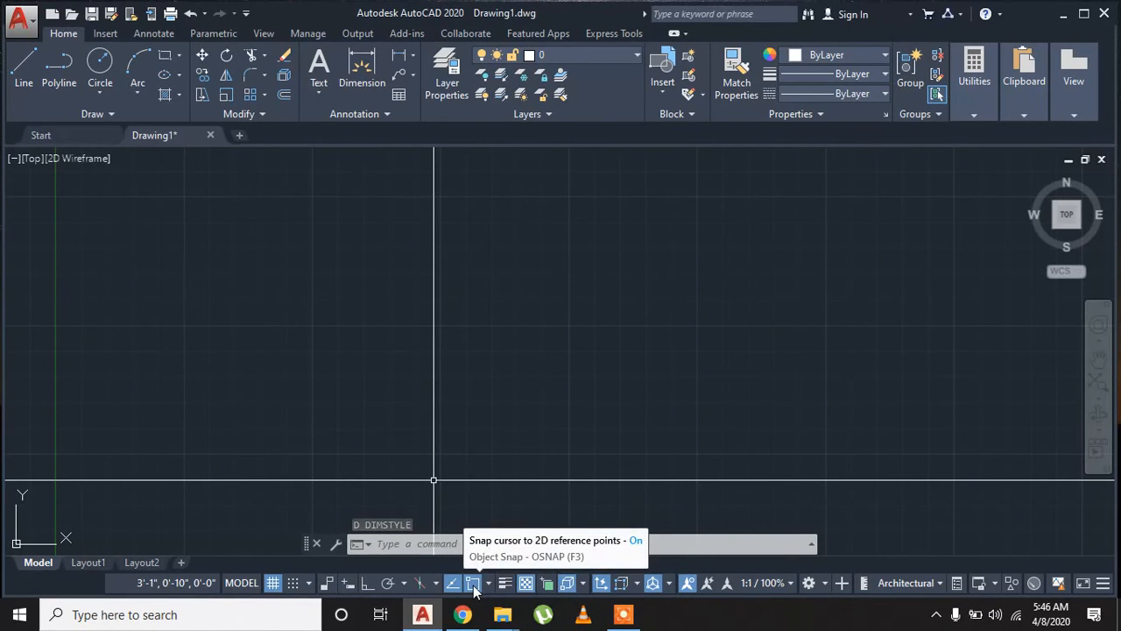
Enable all object snap modes and all 3D object snap and point cloud modes in the drafting settings.
click(489, 583)
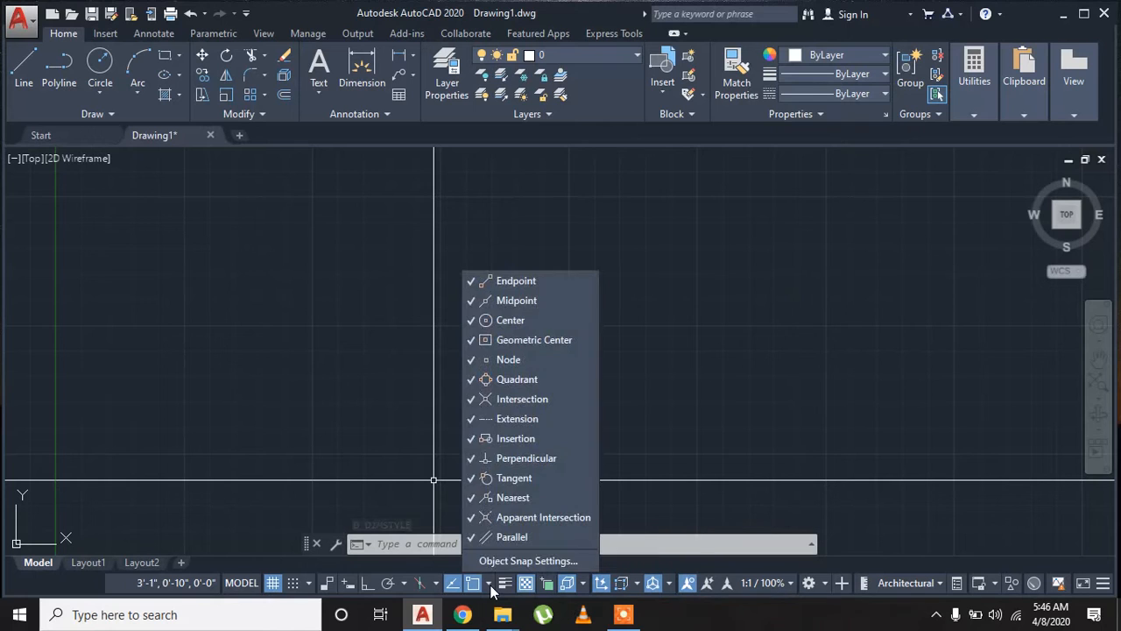
click(493, 561)
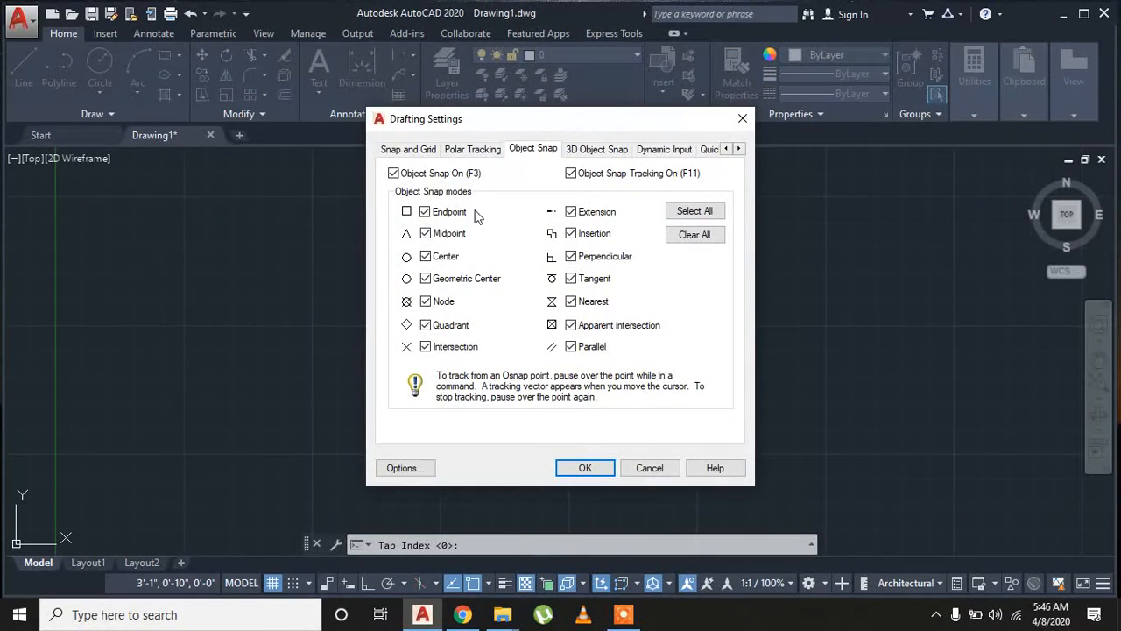
click(693, 211)
click(592, 151)
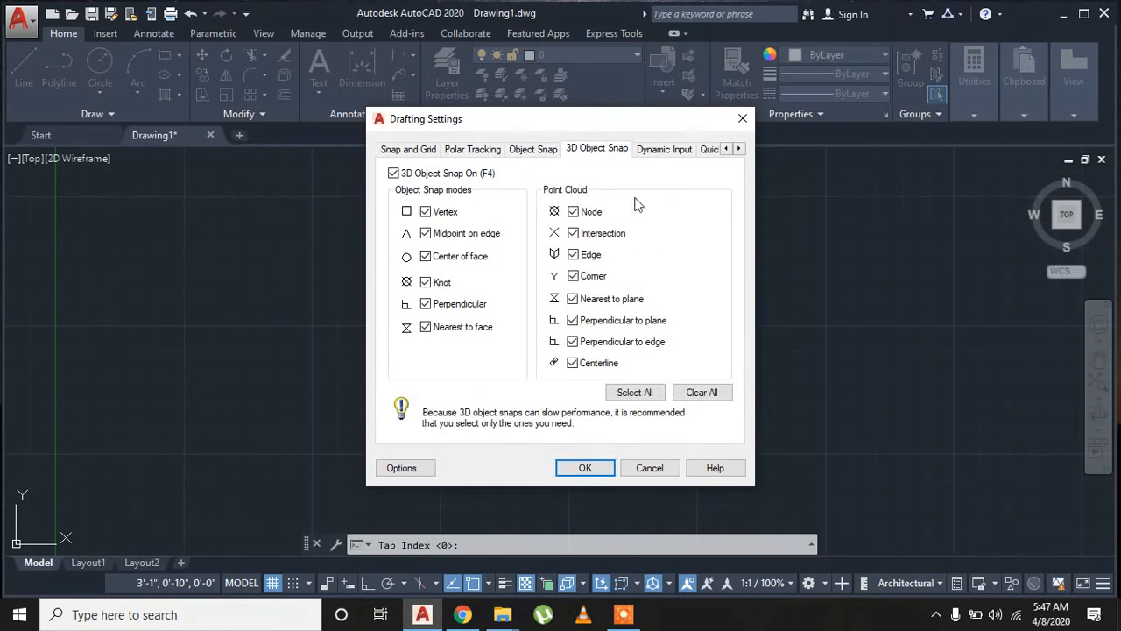
click(645, 393)
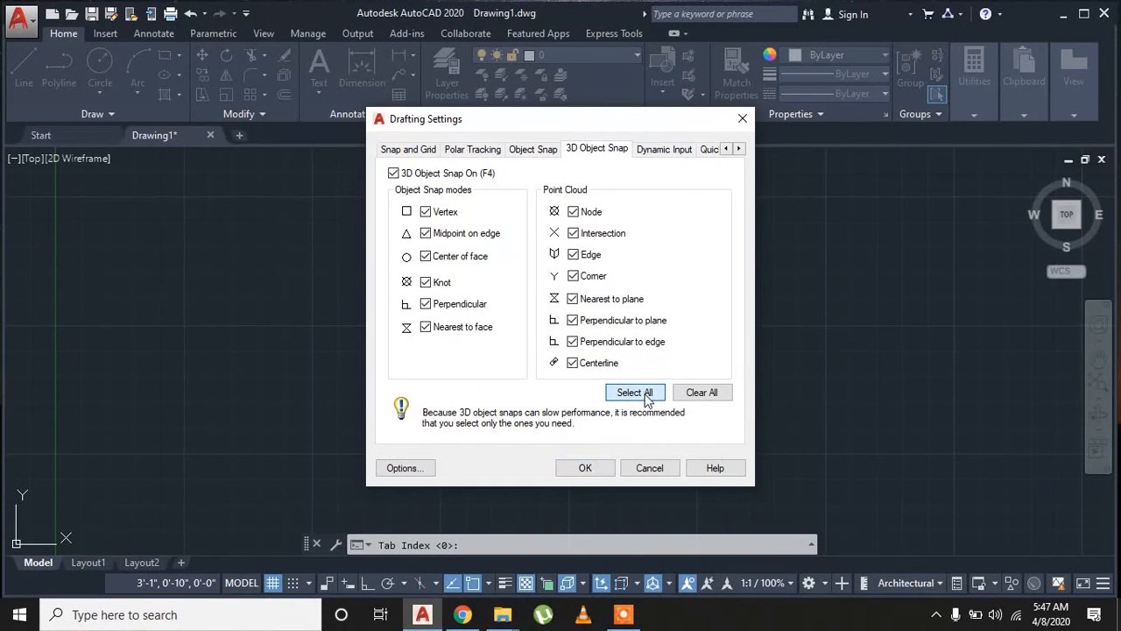
click(595, 472)
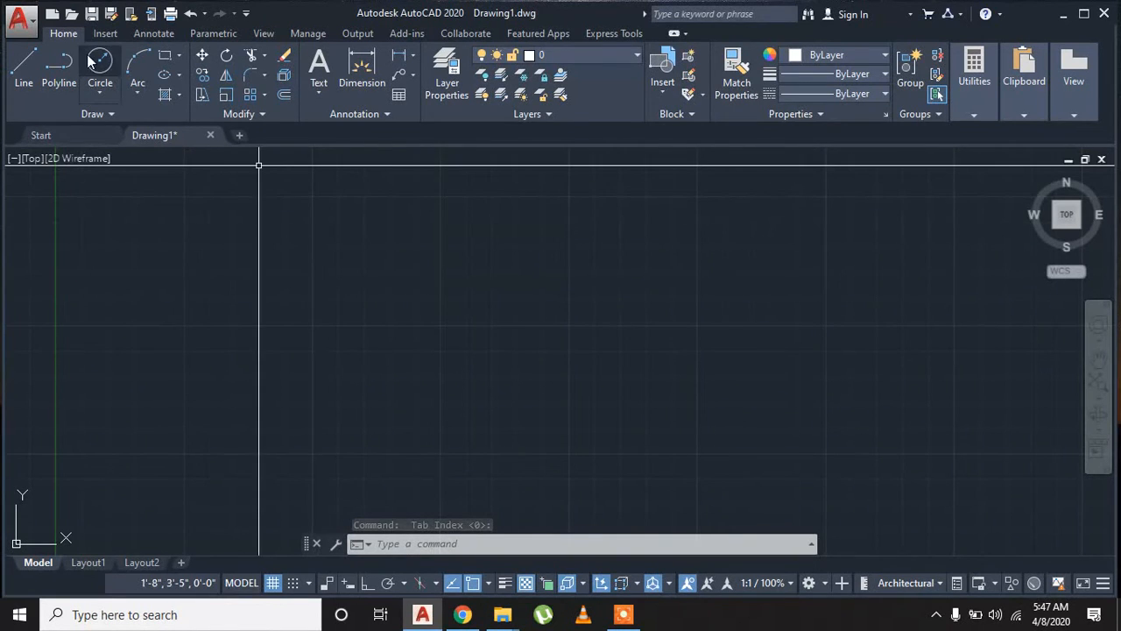
Set the crosshair size to 25 in the display options and apply it to the drawing.
click(20, 18)
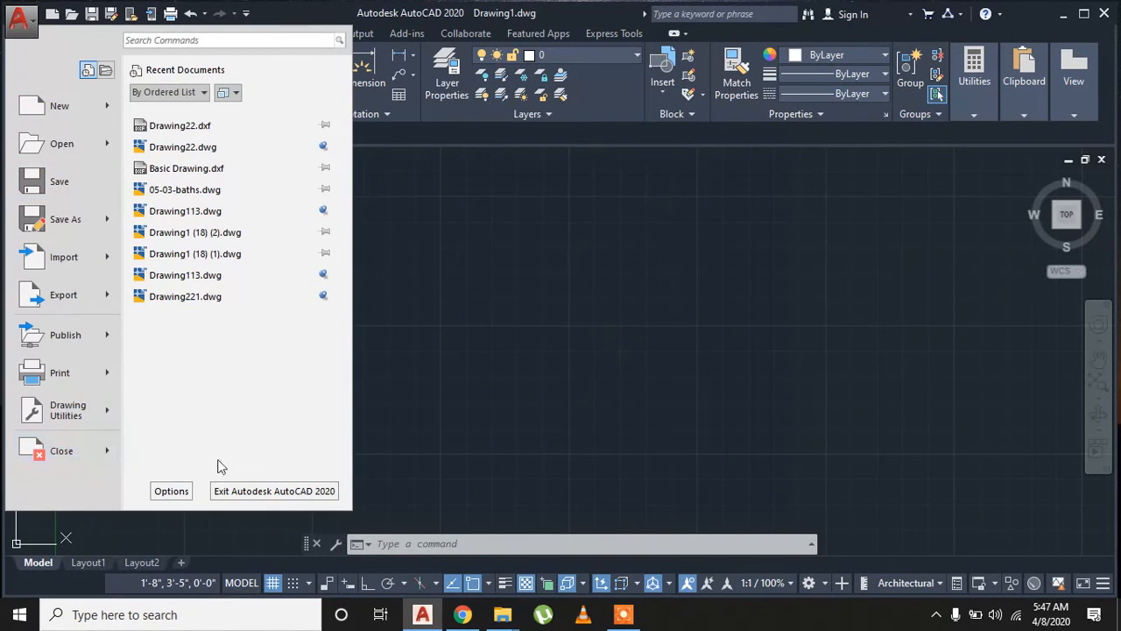
click(179, 490)
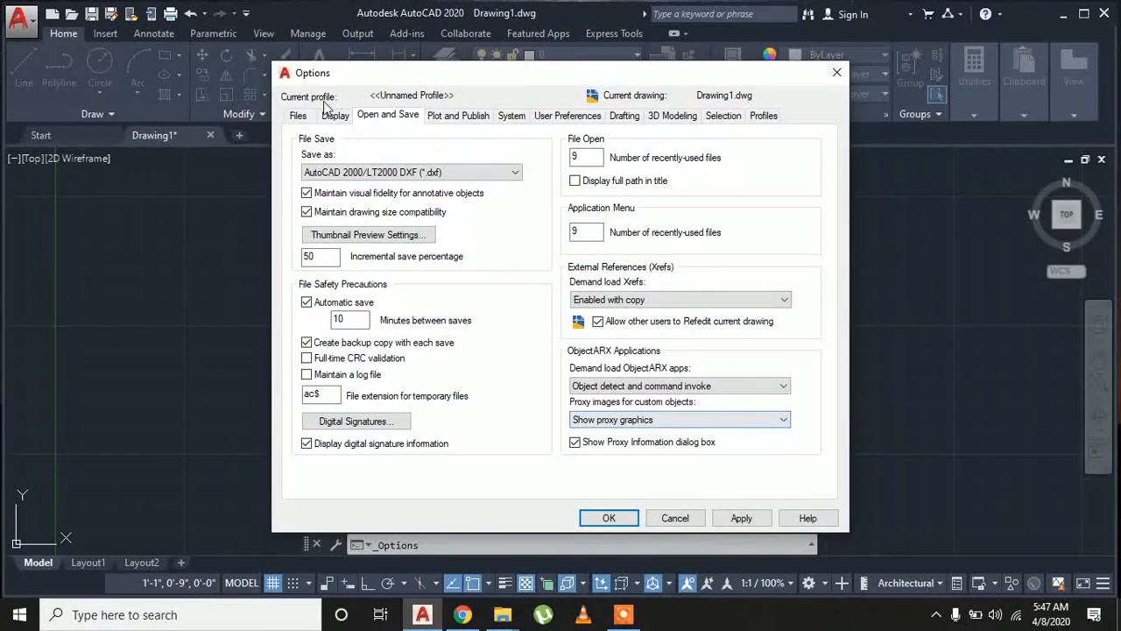
click(300, 116)
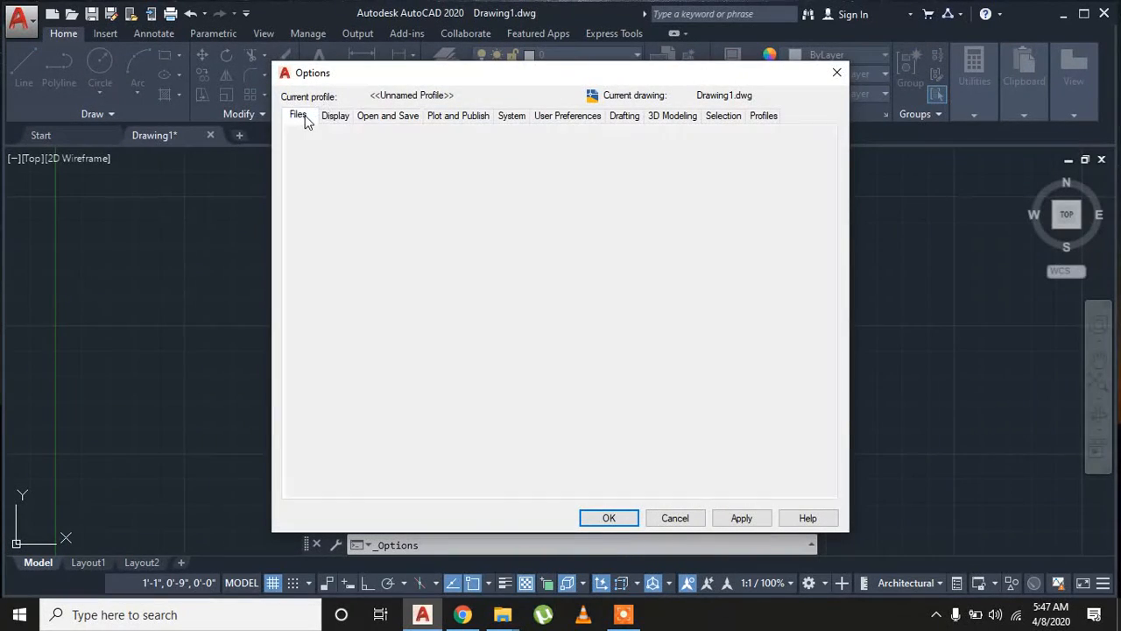
click(335, 116)
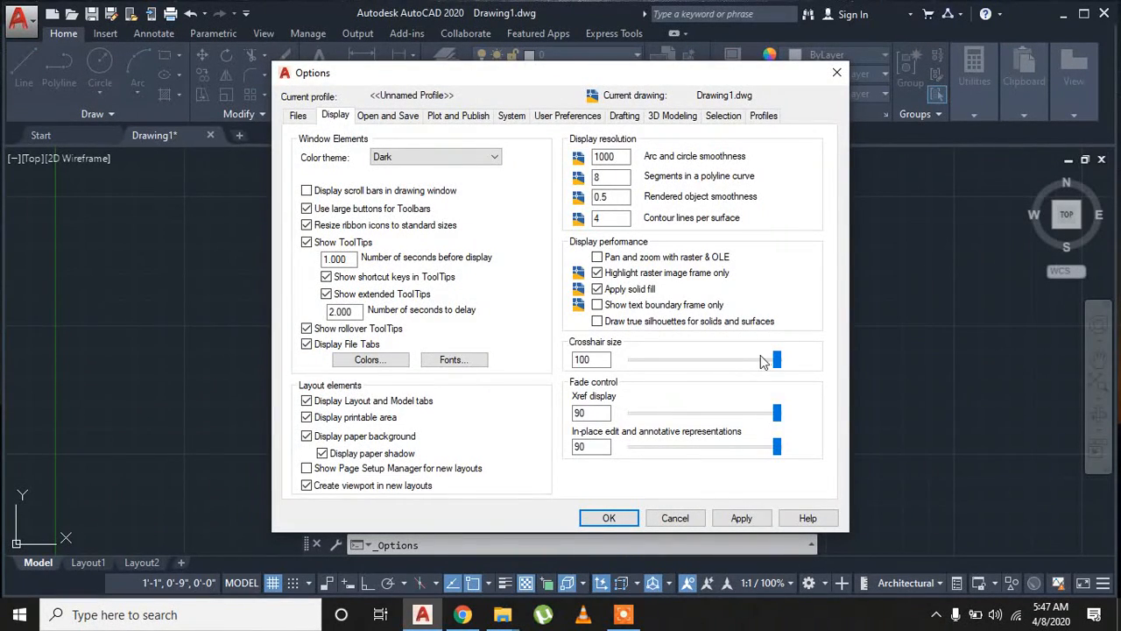
drag(776, 359, 665, 366)
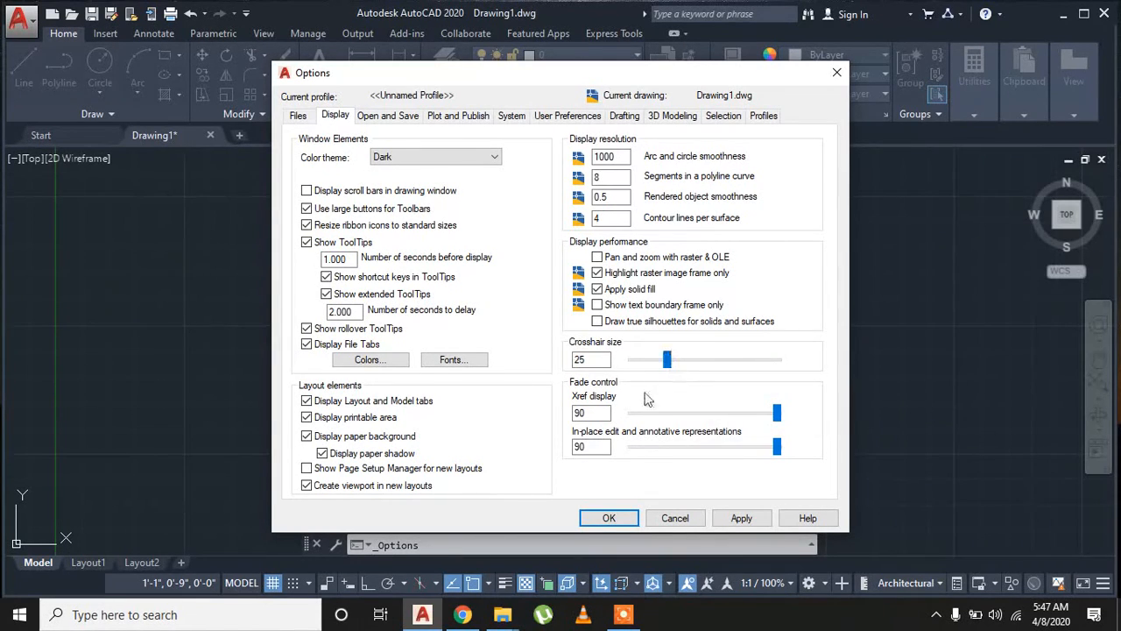
click(610, 517)
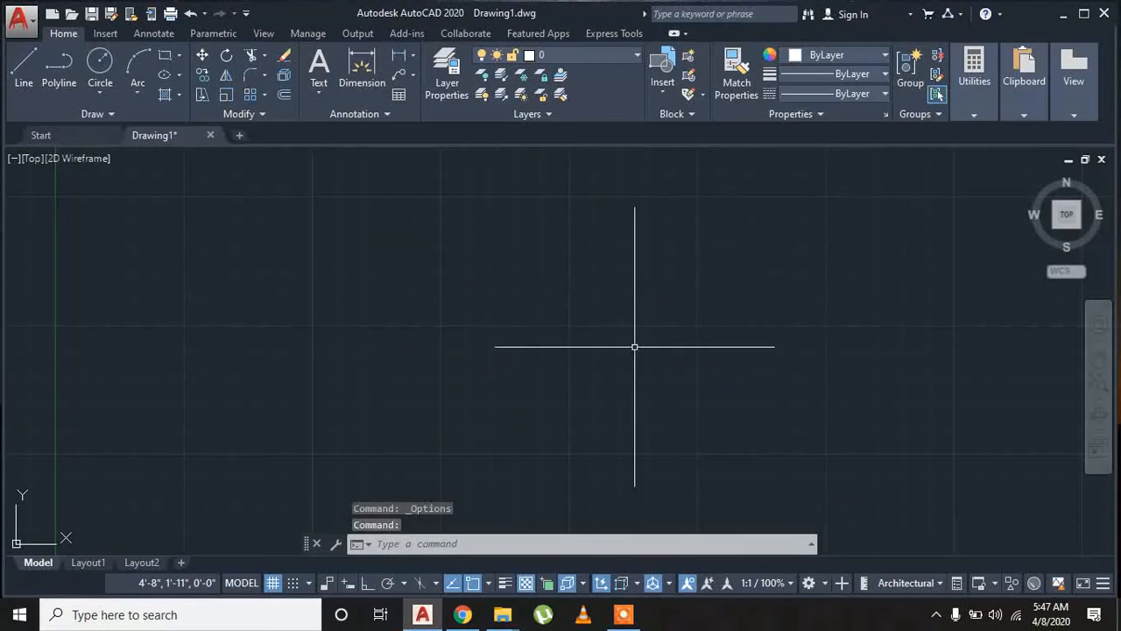
Set the crosshair size to 100 in the display options so the crosshair spans the drawing area.
click(19, 25)
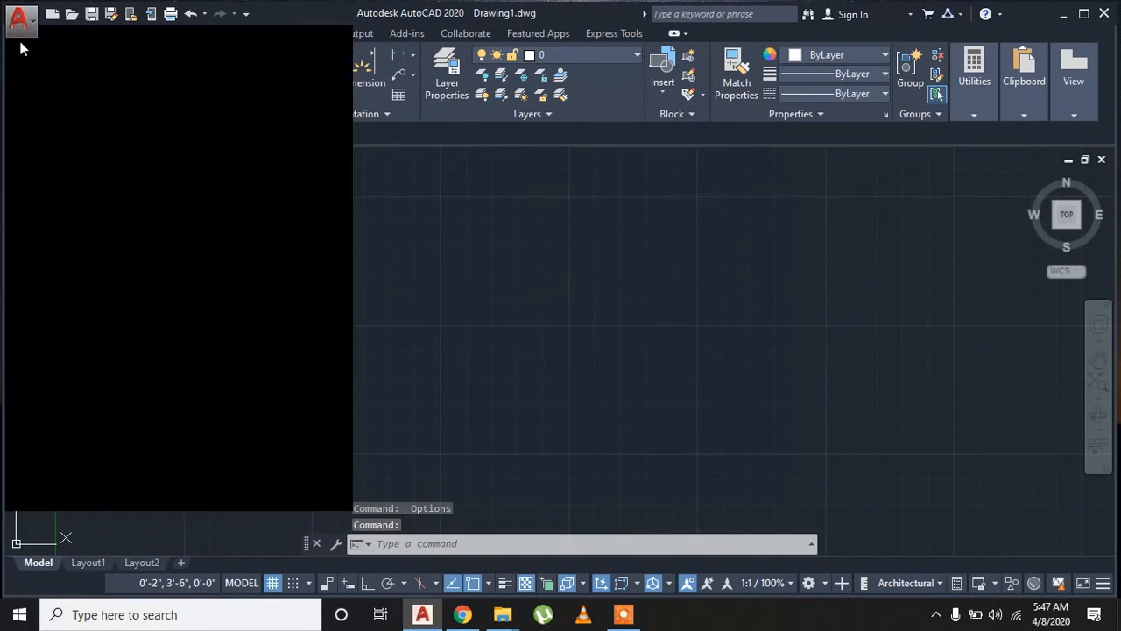
click(171, 487)
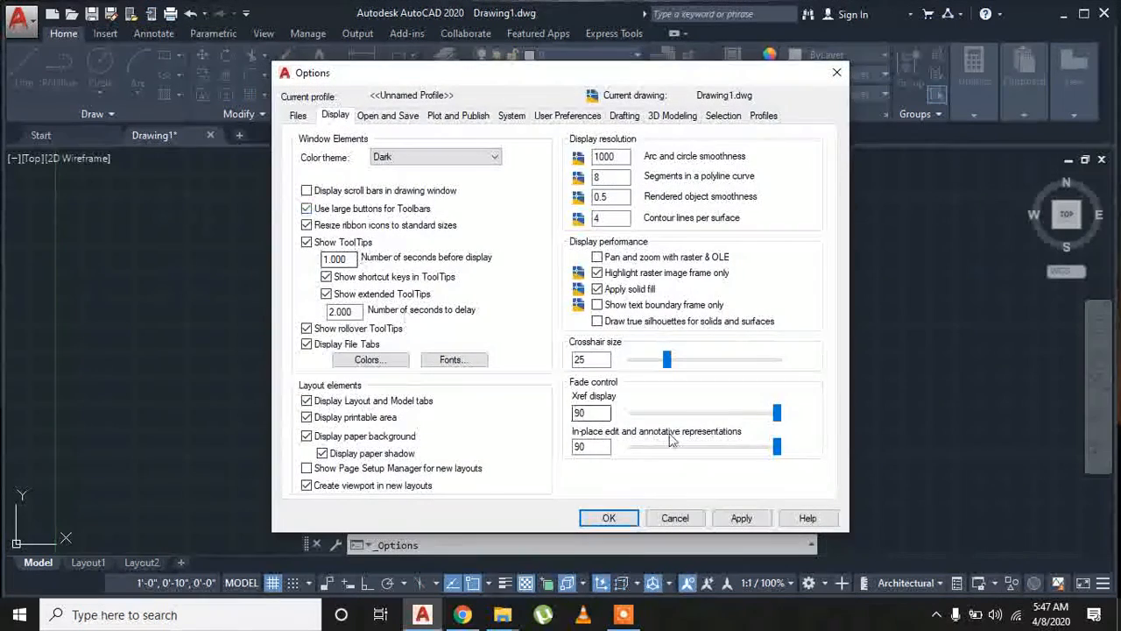
drag(666, 359, 777, 360)
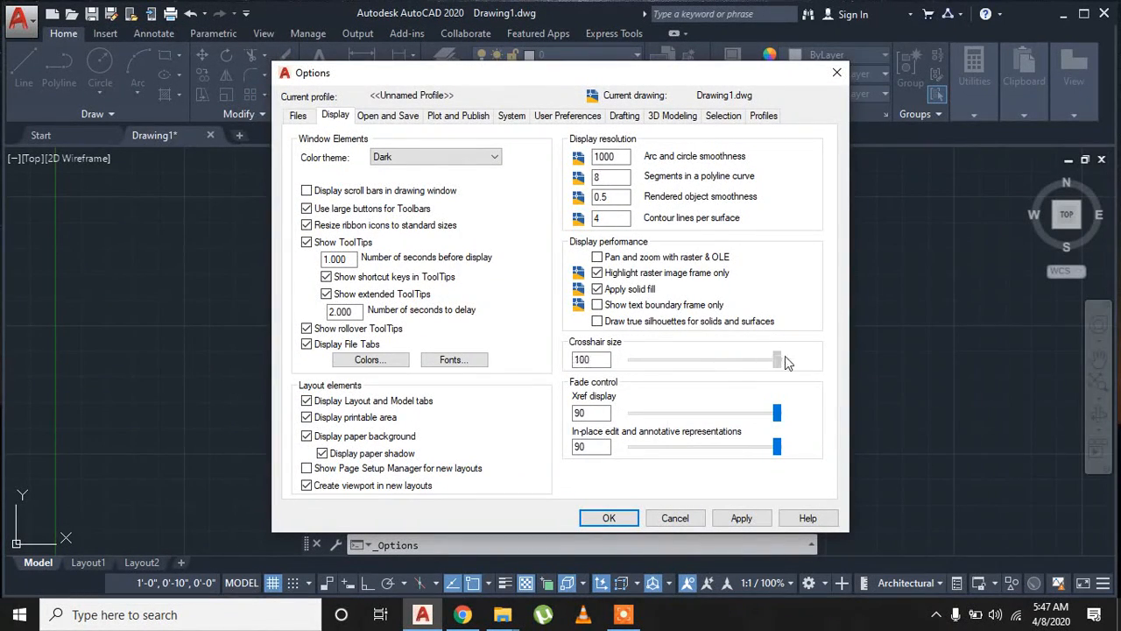
click(627, 520)
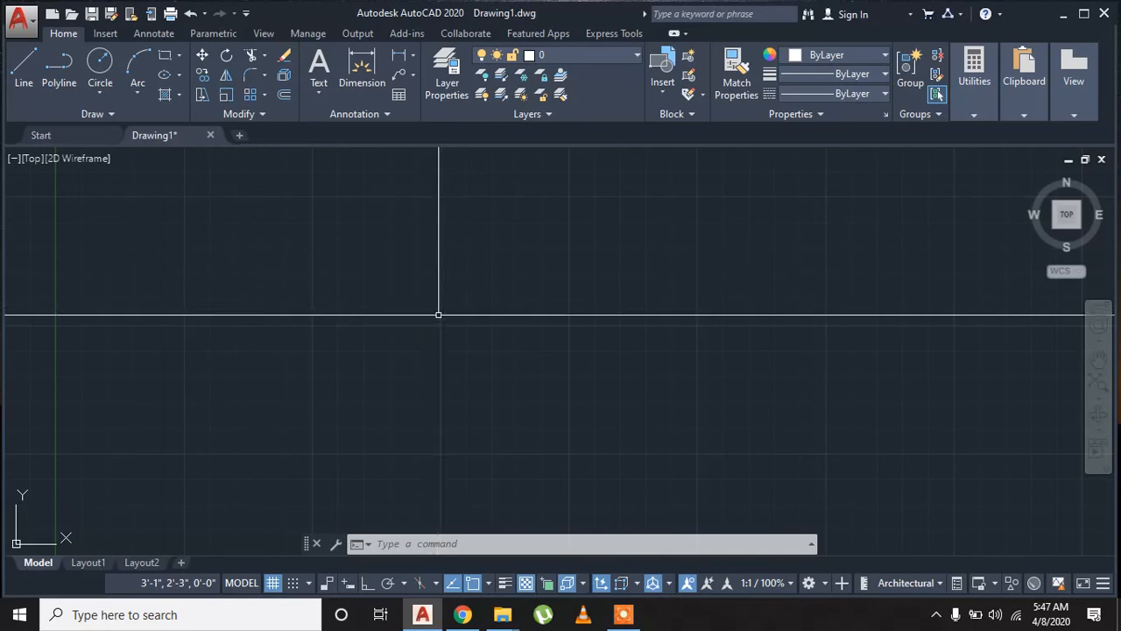
click(620, 616)
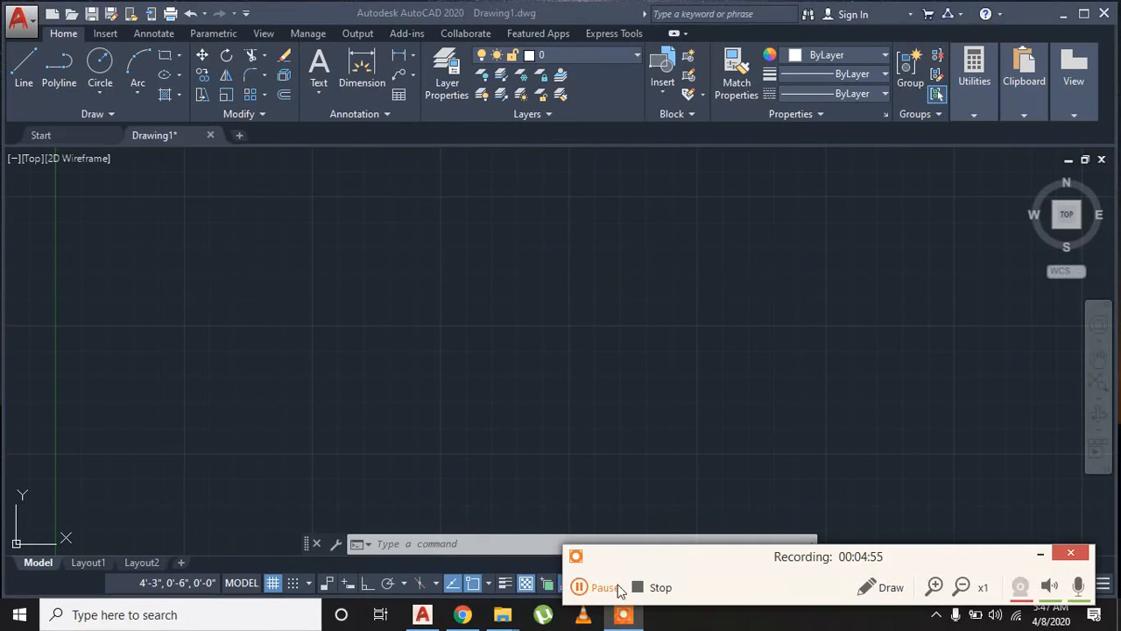